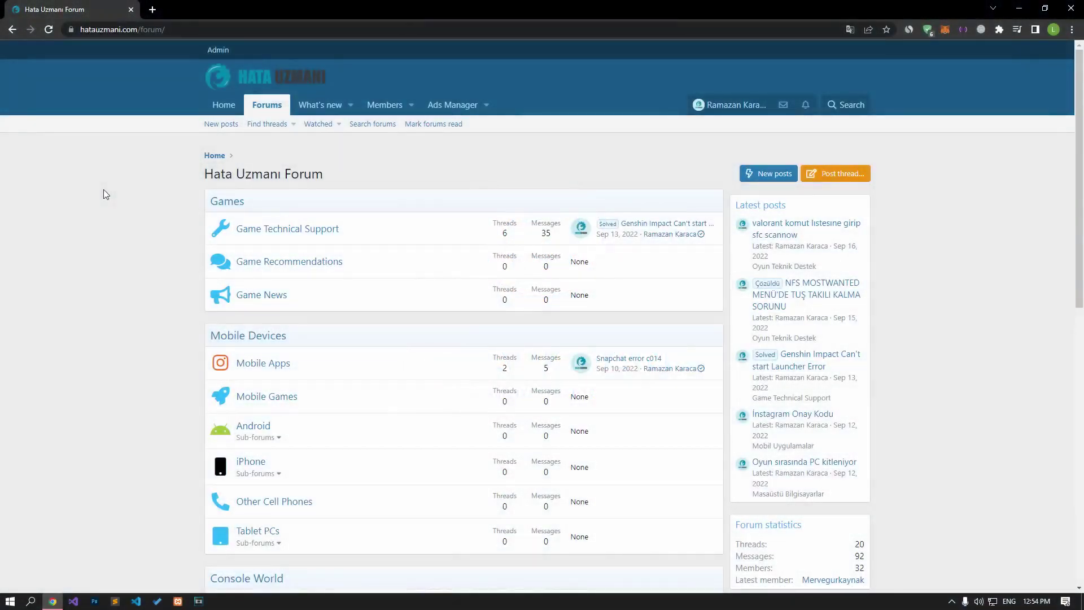
pyautogui.scroll(-2, 103, 188)
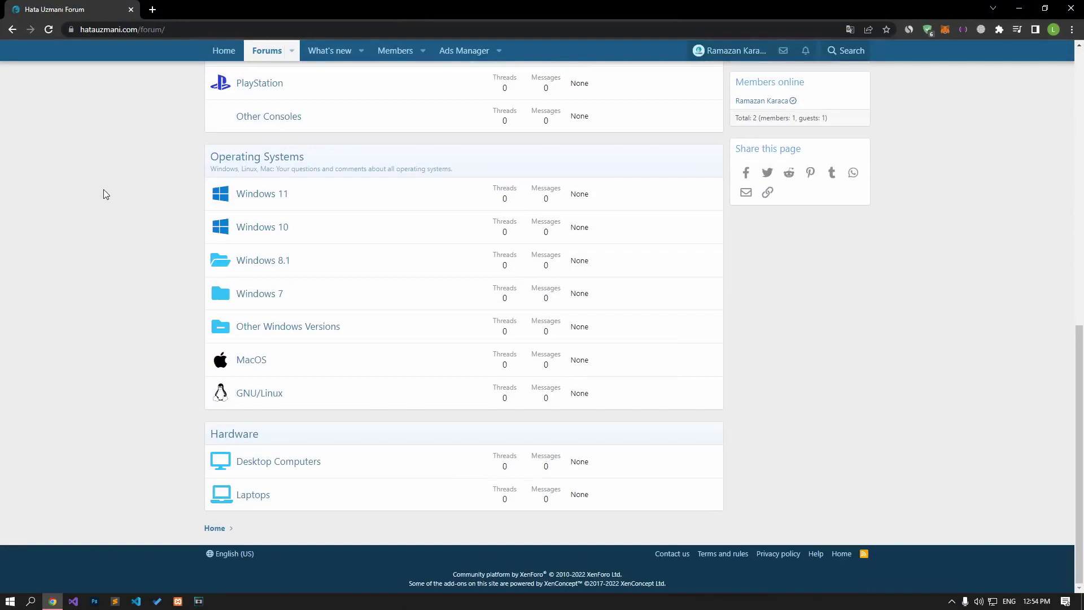
# Browse the forum index down to the footer and back up, then choose Post thread
pyautogui.scroll(6, 103, 190)
pyautogui.scroll(4, 102, 189)
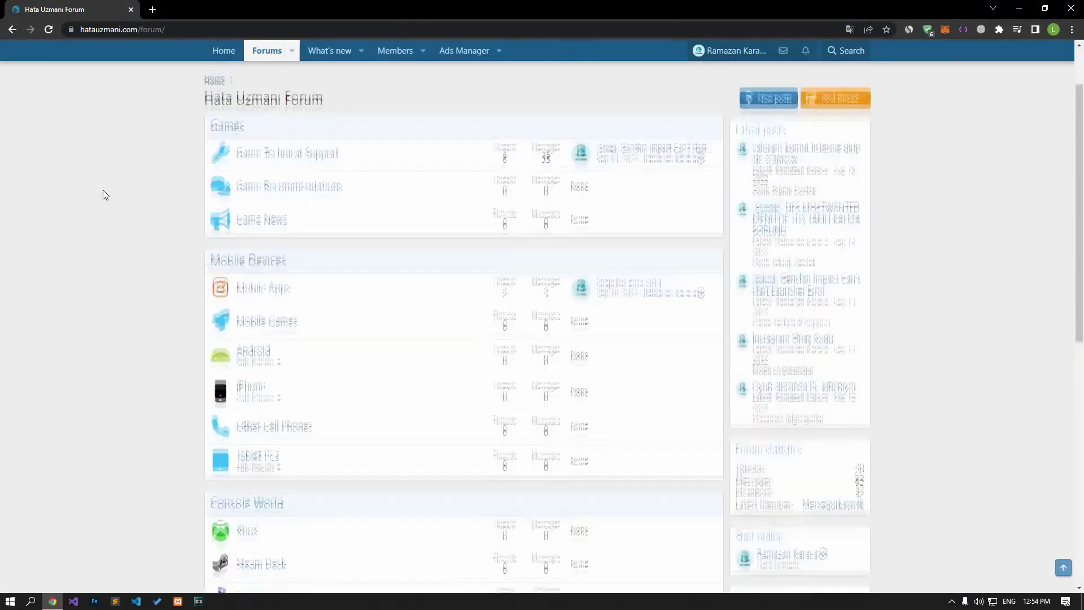
pyautogui.click(862, 175)
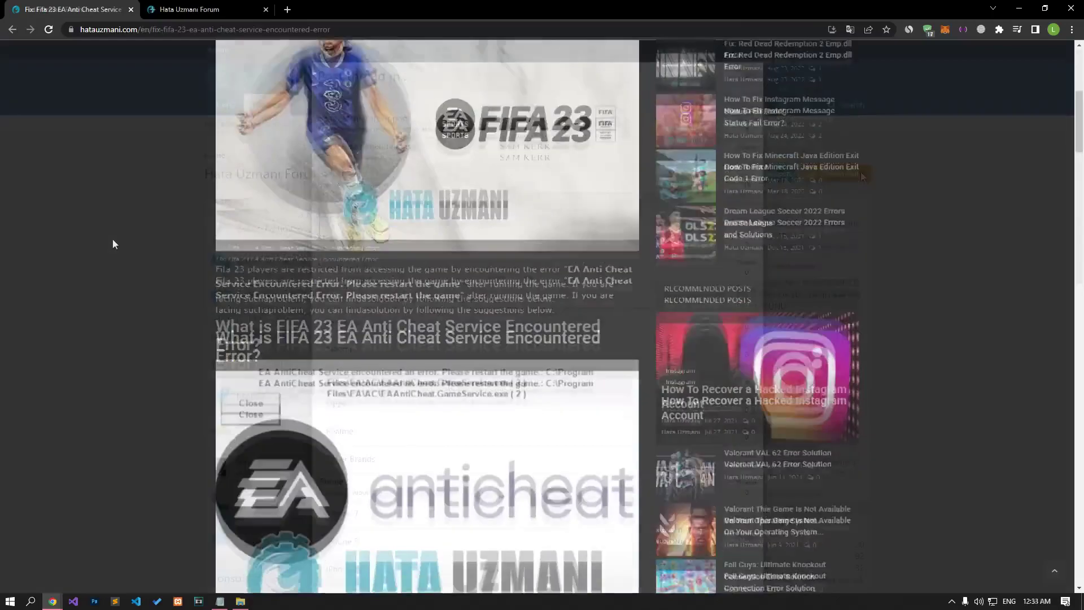
# Scroll the FIFA 23 EA Anti Cheat article down to sections 1-) and 2-)
pyautogui.scroll(-5, 113, 244)
pyautogui.scroll(-8, 113, 244)
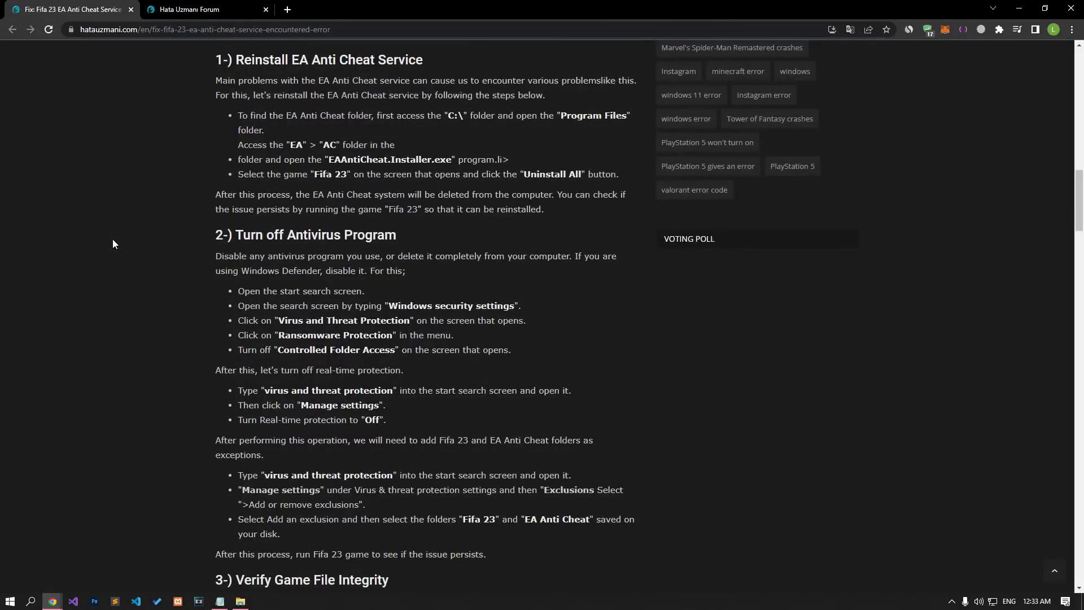
pyautogui.click(241, 600)
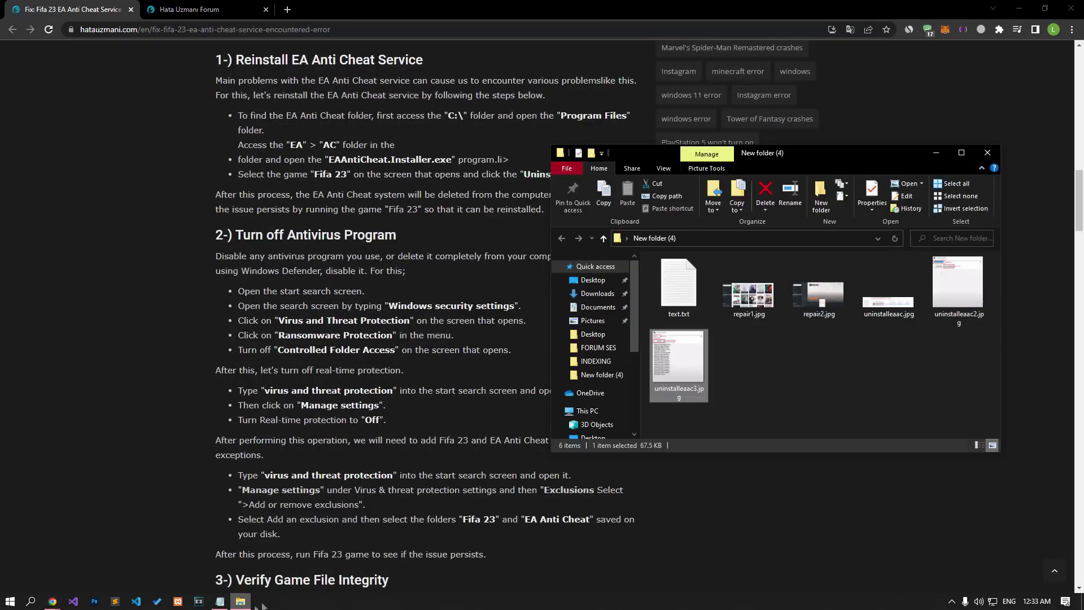
pyautogui.click(808, 380)
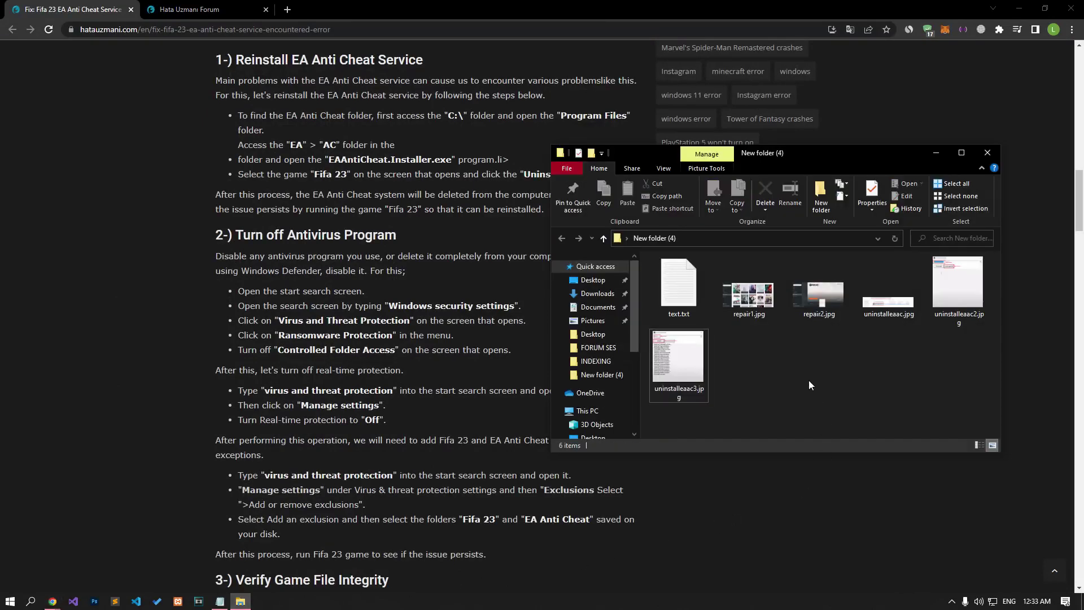
pyautogui.doubleClick(892, 280)
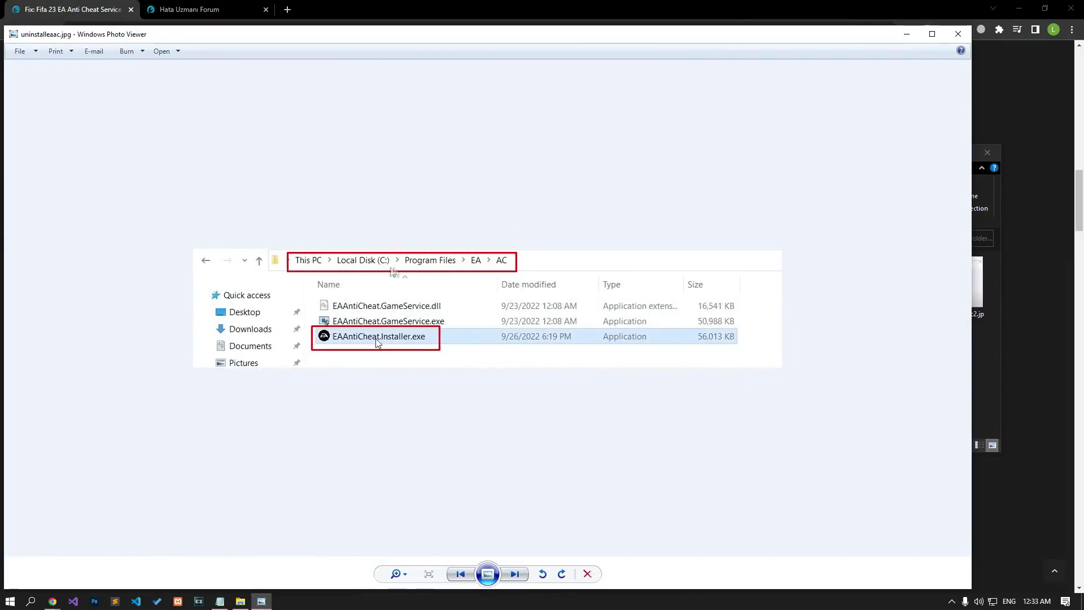
pyautogui.click(958, 34)
pyautogui.doubleClick(958, 288)
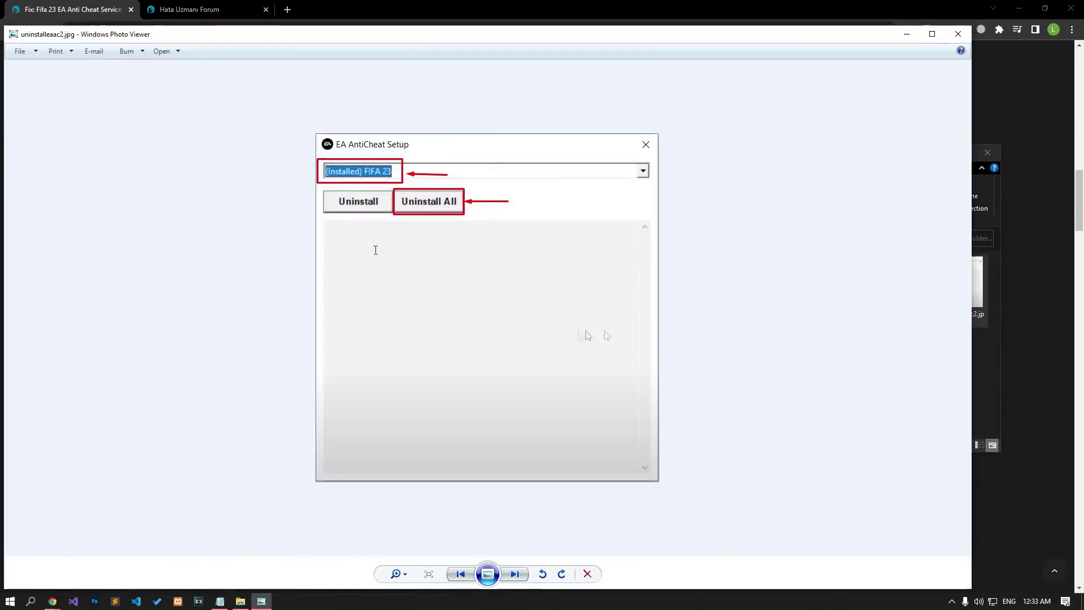
pyautogui.scroll(2, 384, 220)
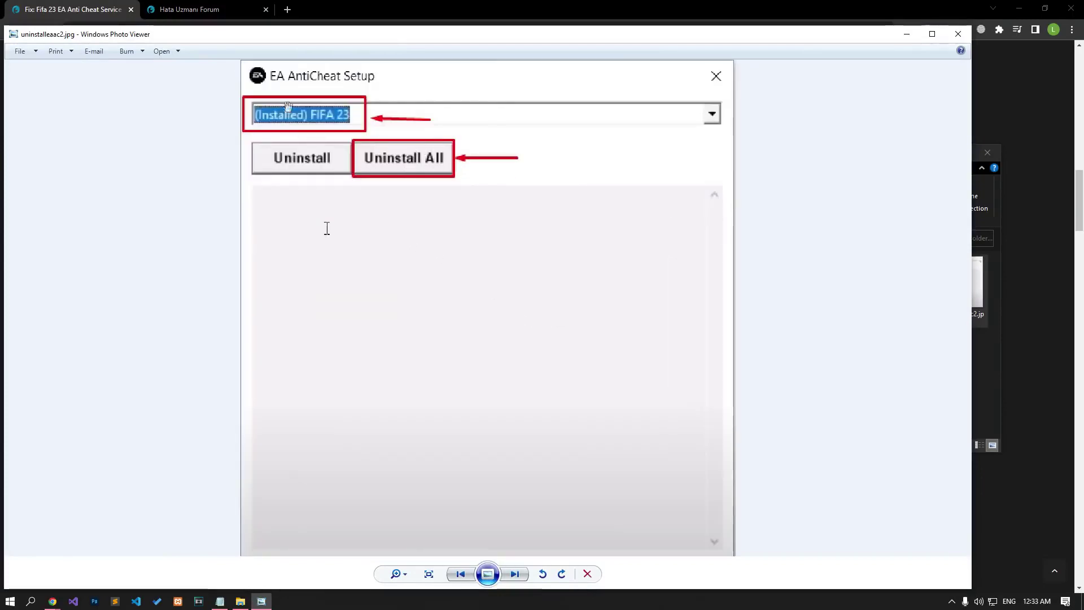
pyautogui.click(959, 35)
pyautogui.doubleClick(677, 355)
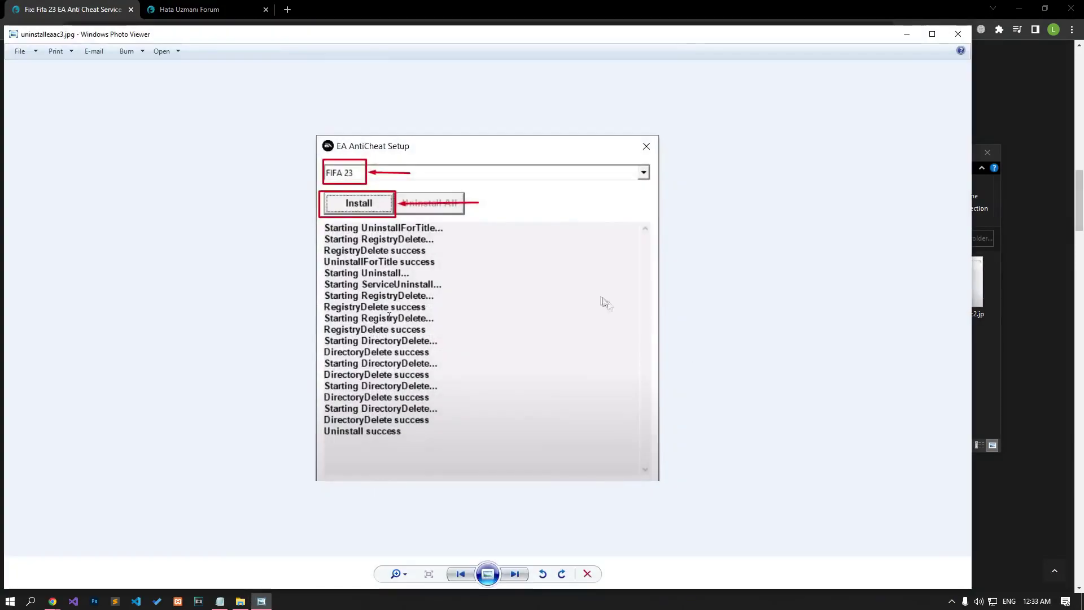
pyautogui.scroll(2, 350, 203)
pyautogui.moveTo(356, 175); pyautogui.dragTo(373, 204)
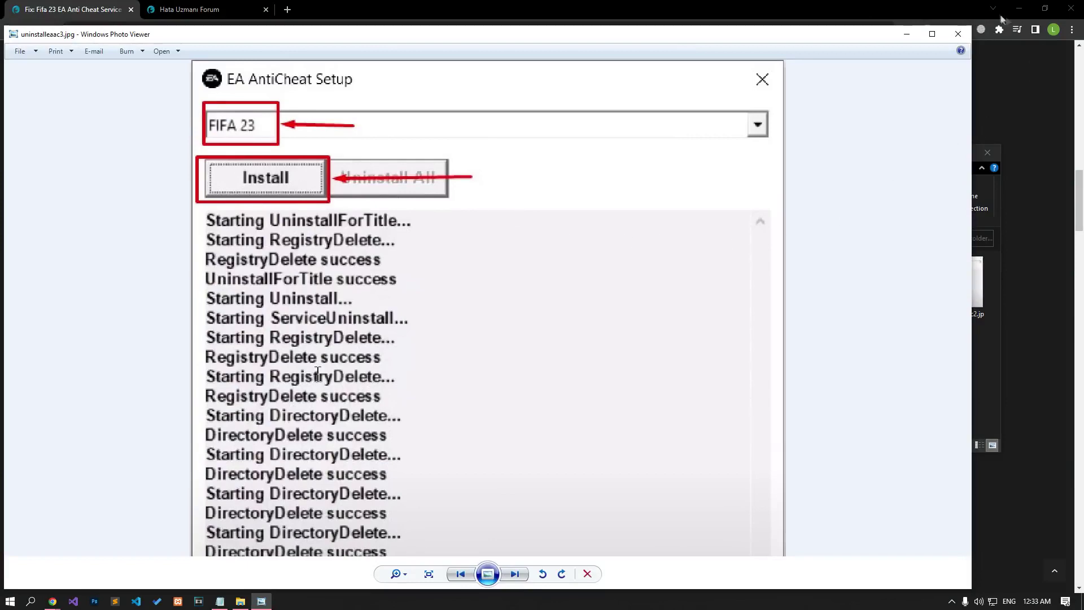
pyautogui.click(958, 35)
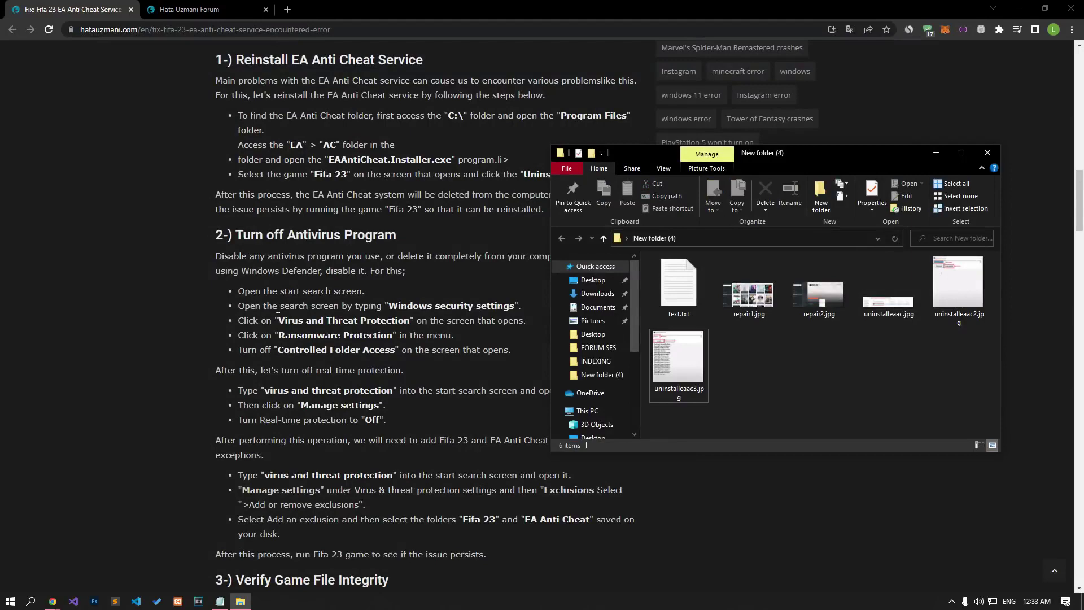
pyautogui.click(20, 551)
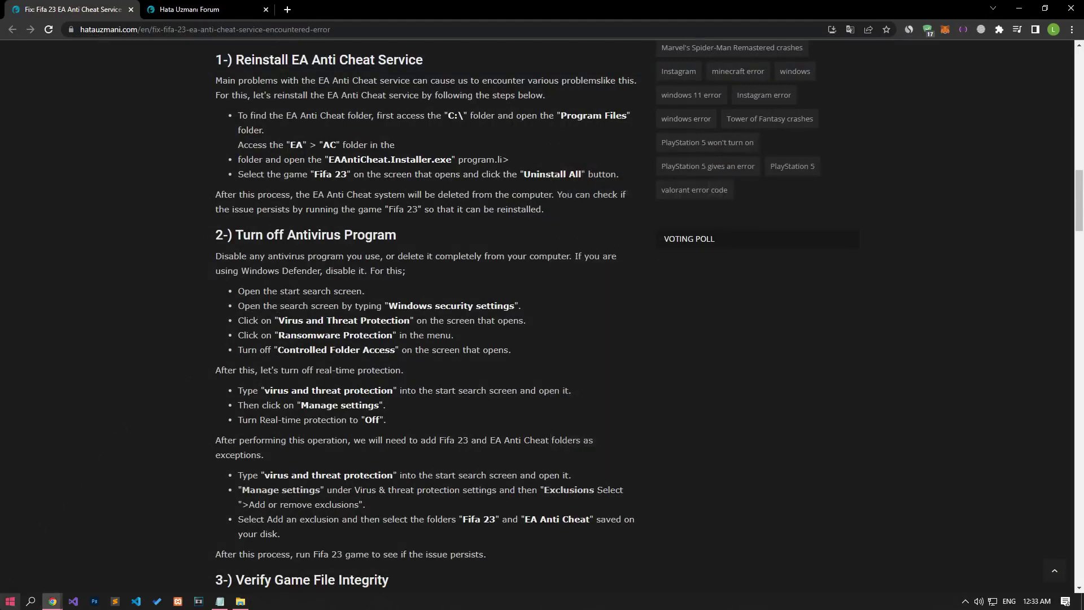
# Search 'virus' from Start and open the Virus & threat protection Manage settings page
pyautogui.click(10, 600)
pyautogui.write('virus')
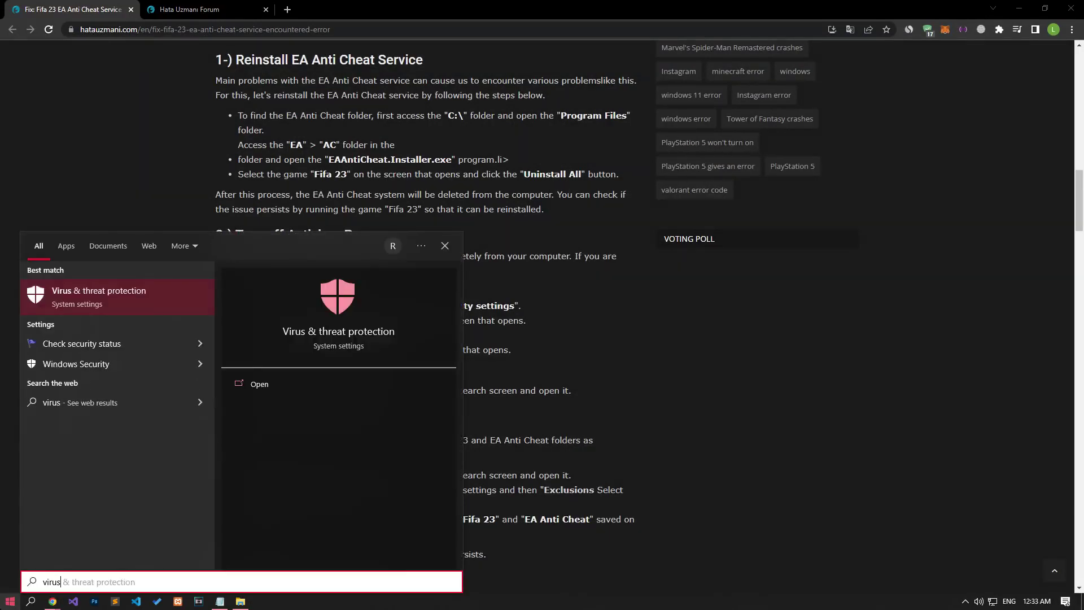
pyautogui.click(83, 285)
pyautogui.scroll(-5, 802, 294)
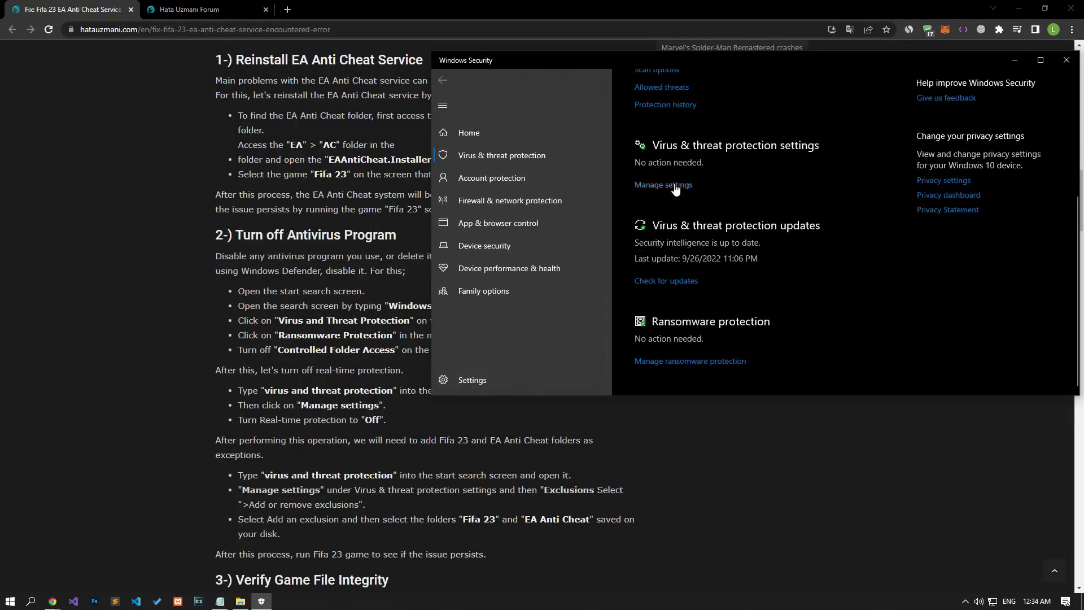
pyautogui.click(675, 186)
# Check Controlled folder access, then switch Real-time protection off
pyautogui.scroll(-6, 678, 209)
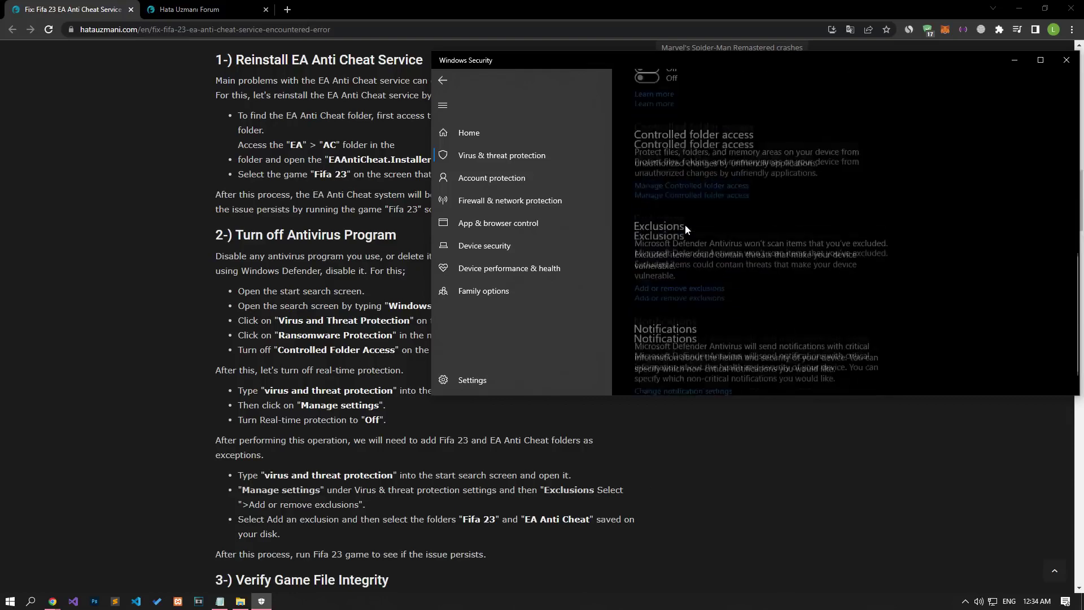
pyautogui.click(685, 156)
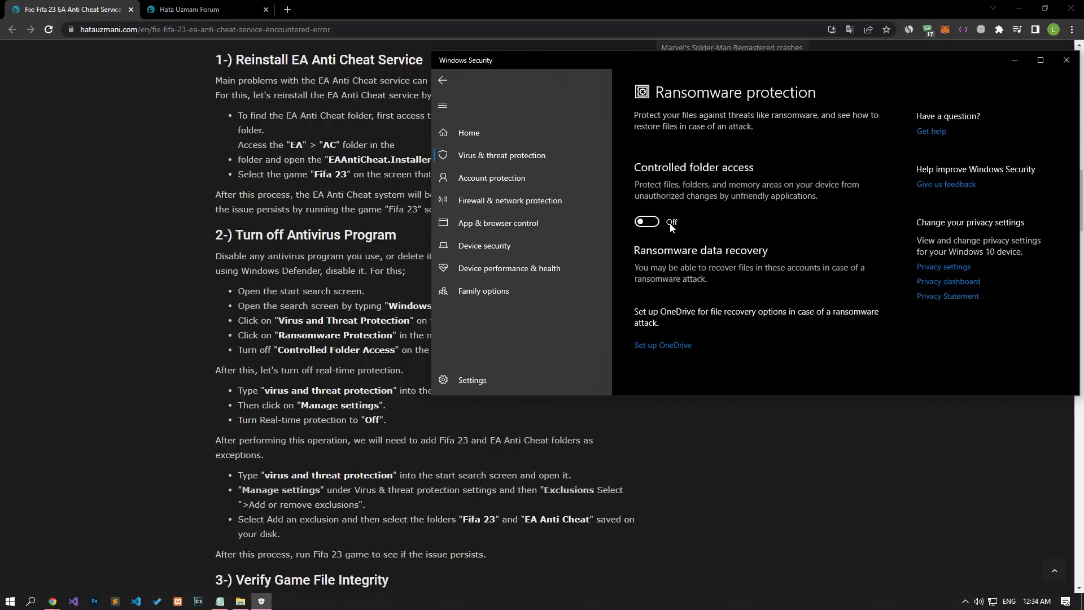
pyautogui.click(446, 80)
pyautogui.scroll(5, 747, 221)
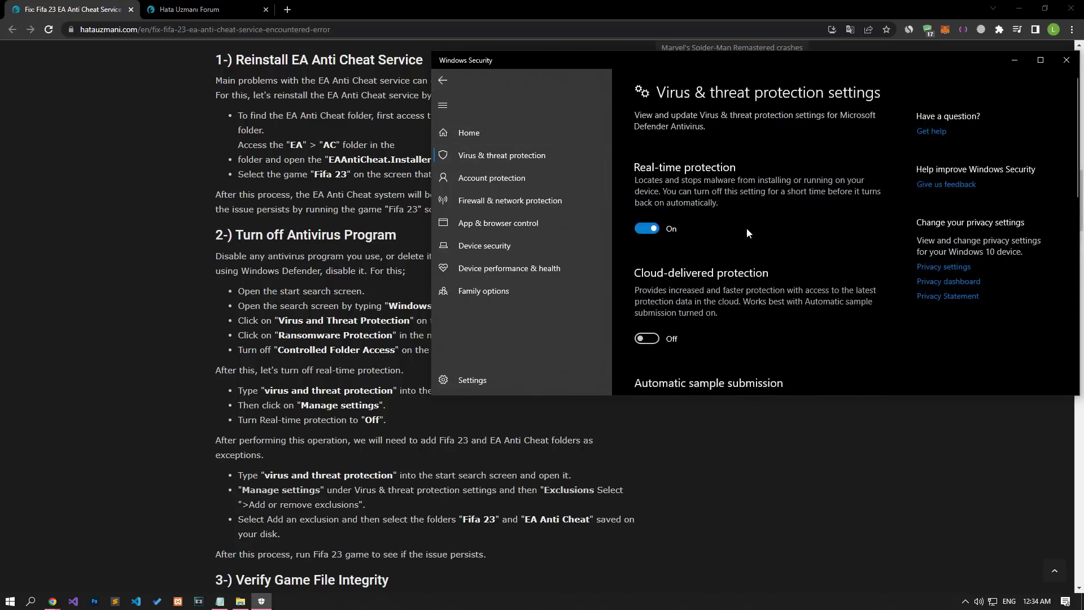
pyautogui.click(647, 236)
pyautogui.scroll(-10, 733, 267)
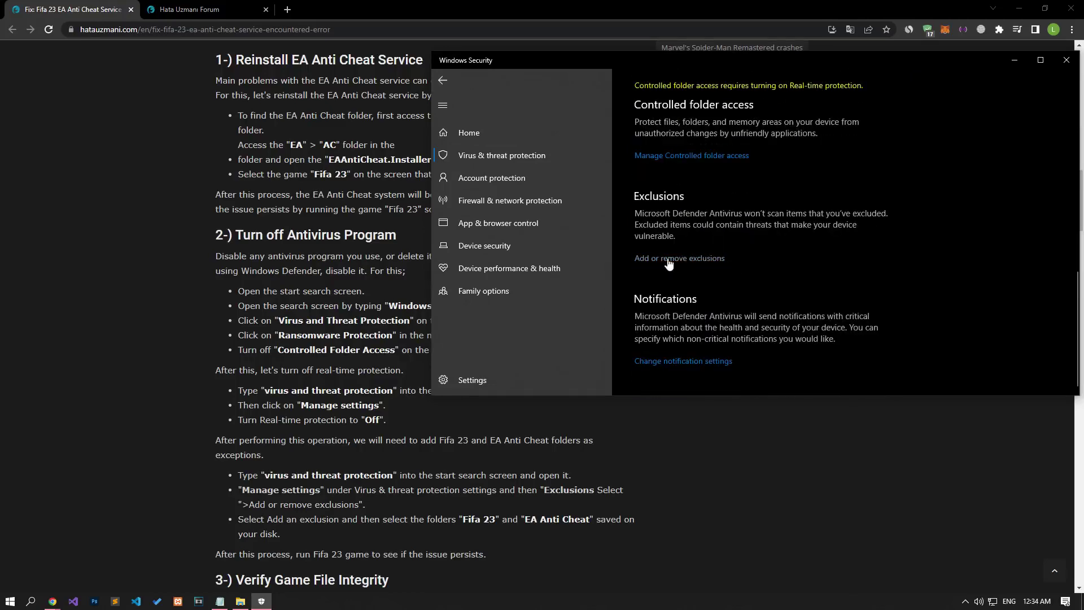
# Start adding a folder exclusion from the Exclusions list in Windows Security
pyautogui.click(672, 260)
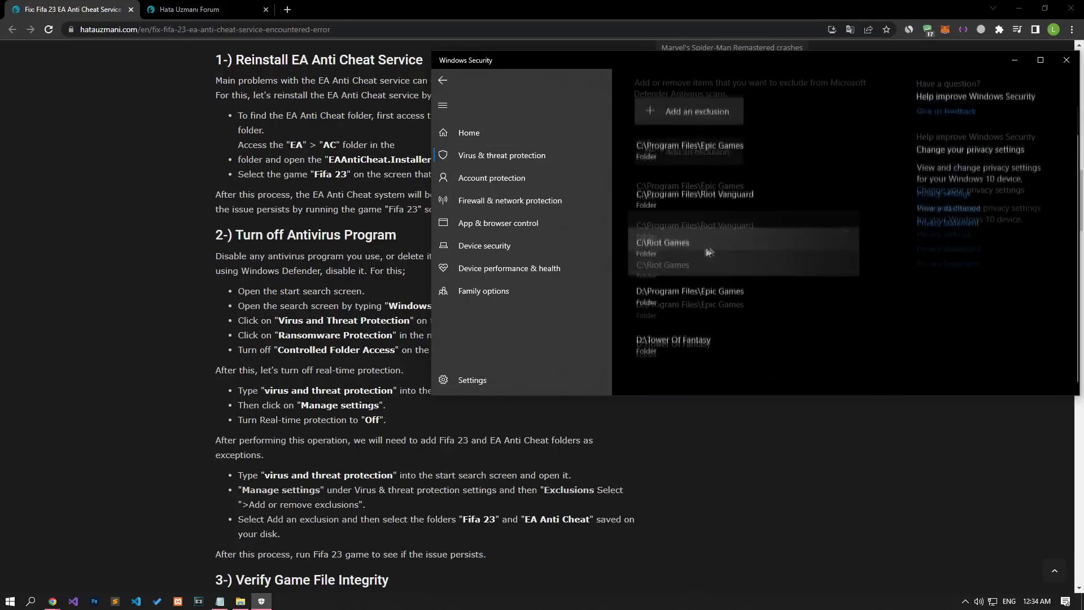
pyautogui.click(701, 151)
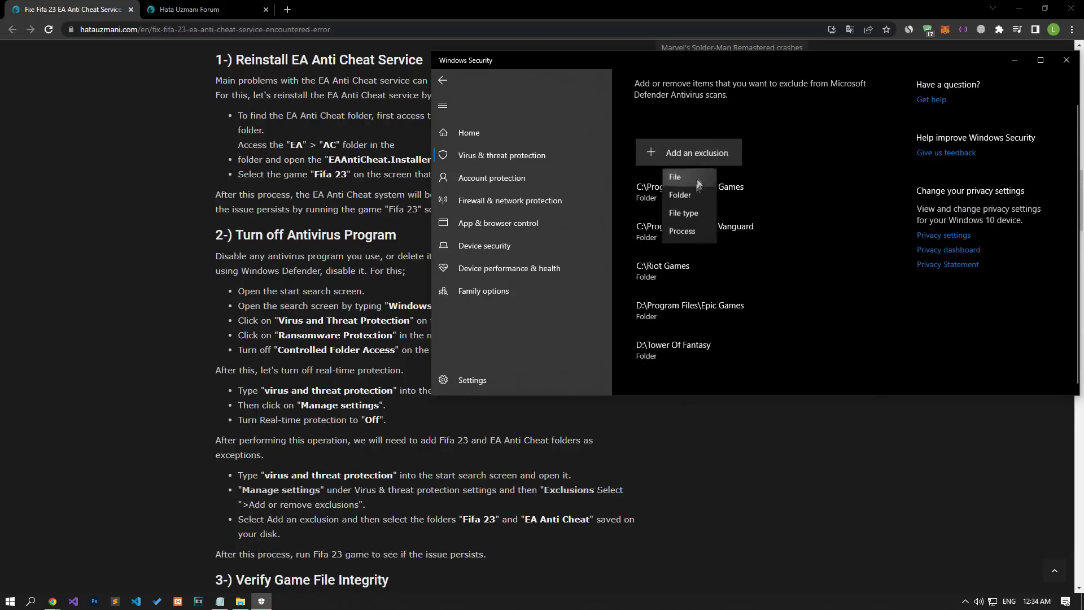
pyautogui.click(686, 202)
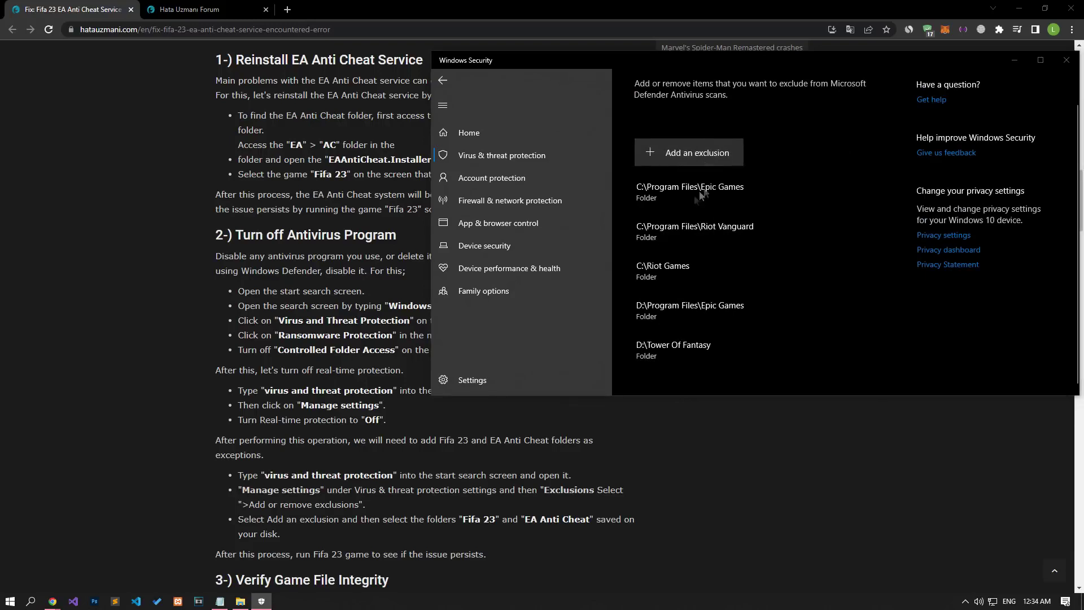
pyautogui.click(959, 59)
pyautogui.click(666, 143)
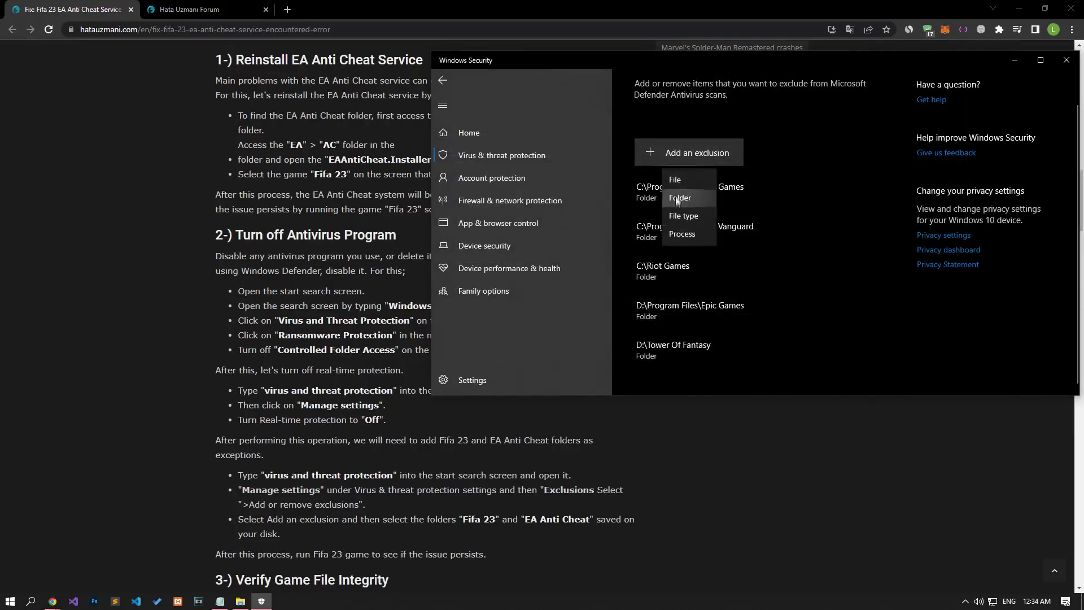
pyautogui.click(689, 201)
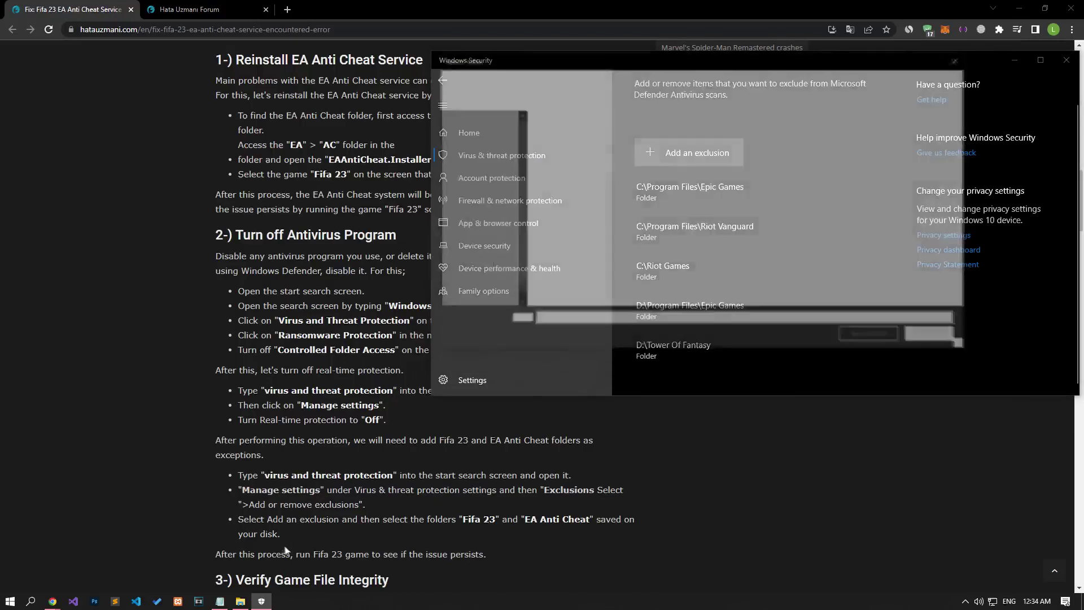
# Highlight the Electronic Arts, FIFA23 game folder and Origin install paths in Notepad, then minimize it
pyautogui.click(222, 601)
pyautogui.moveTo(290, 382); pyautogui.dragTo(516, 381)
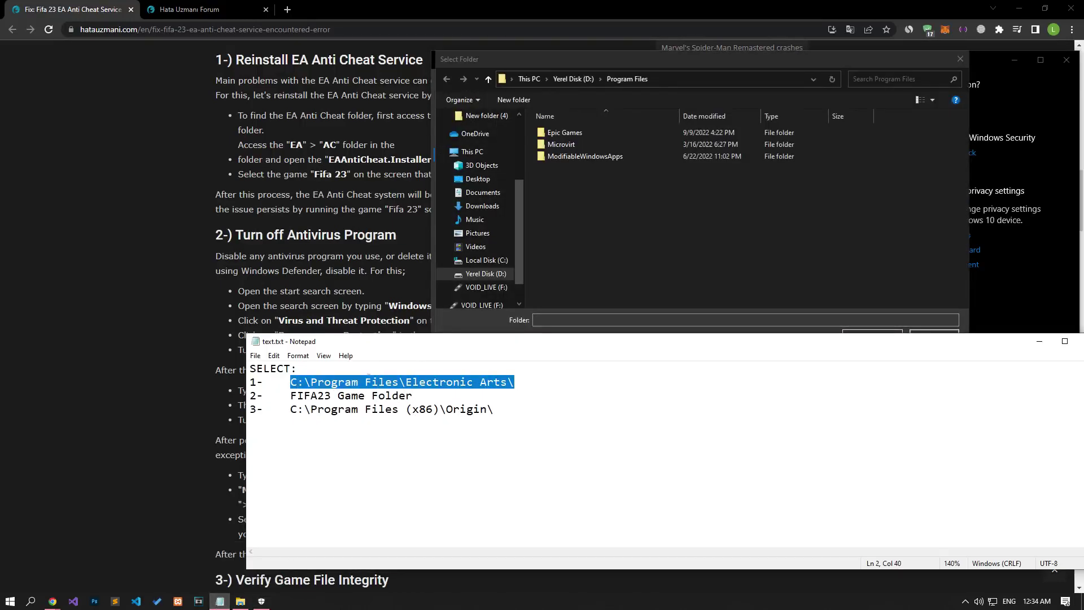
pyautogui.click(392, 377)
pyautogui.moveTo(290, 391); pyautogui.dragTo(422, 403)
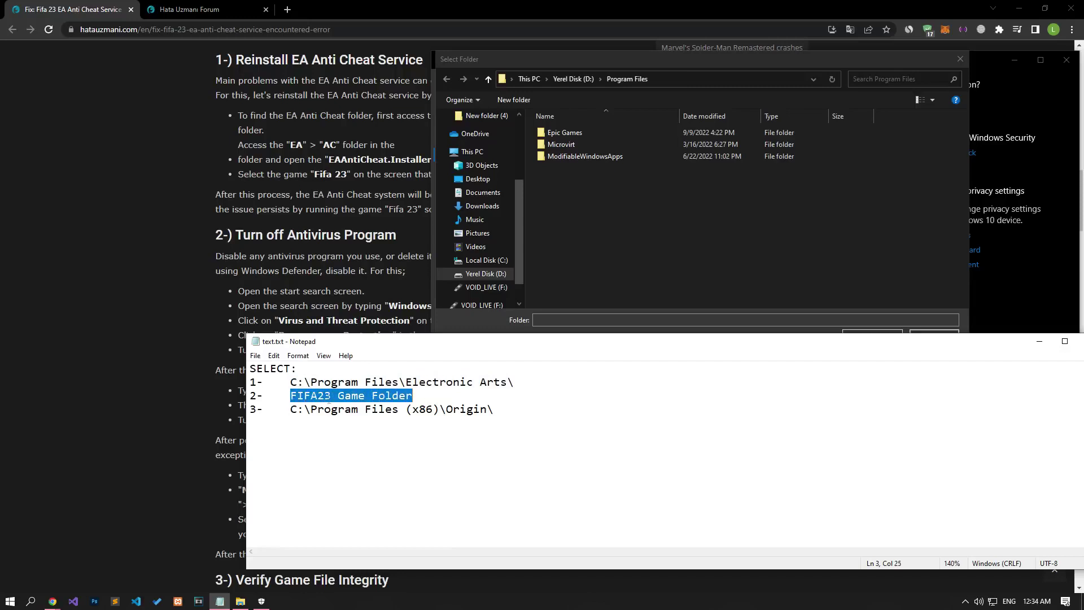
pyautogui.moveTo(291, 413); pyautogui.dragTo(494, 412)
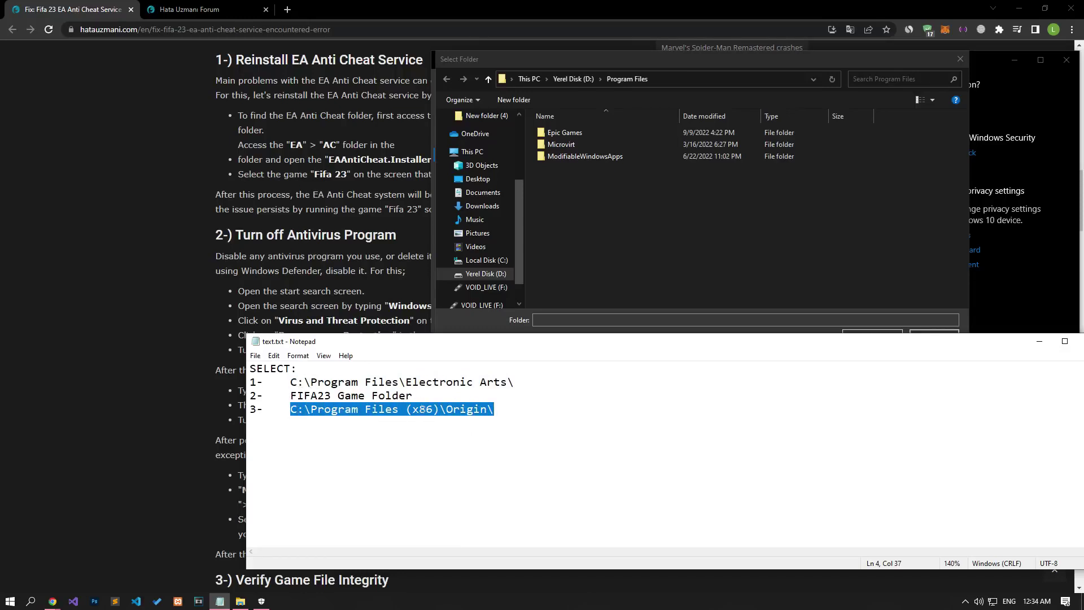
pyautogui.click(556, 416)
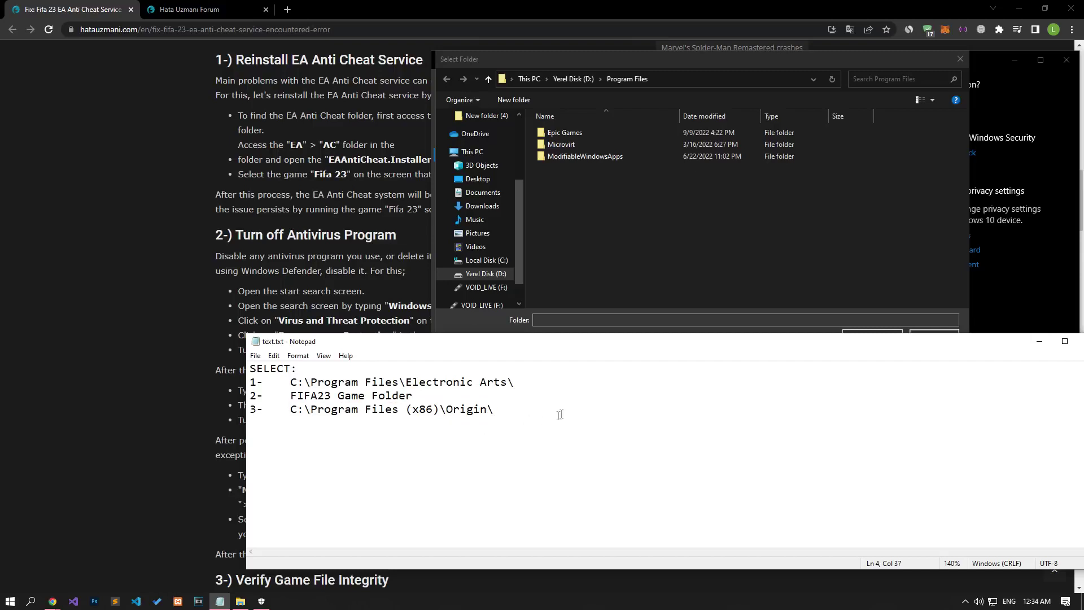
pyautogui.click(1046, 345)
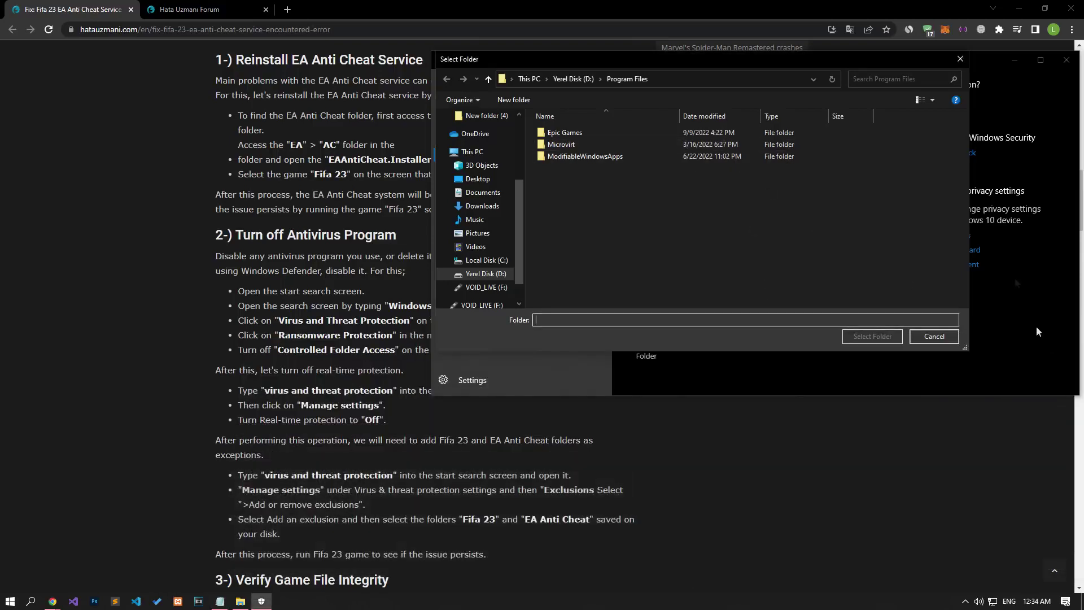
# Cancel the folder picker without adding exclusions and close Windows Security
pyautogui.click(959, 59)
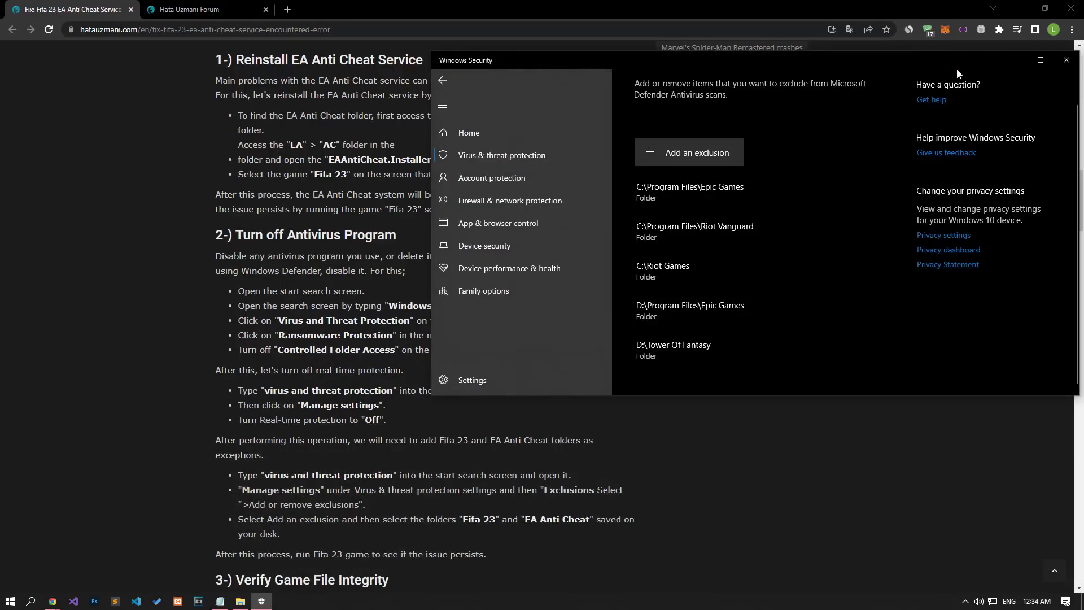
pyautogui.click(1065, 60)
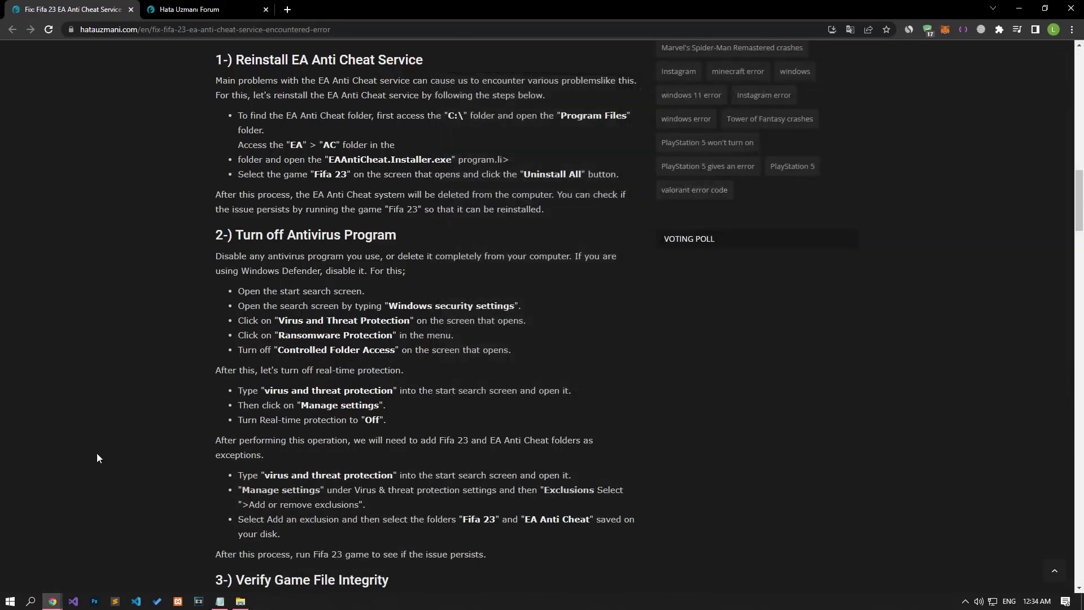
pyautogui.scroll(-6, 97, 452)
pyautogui.scroll(-3, 96, 457)
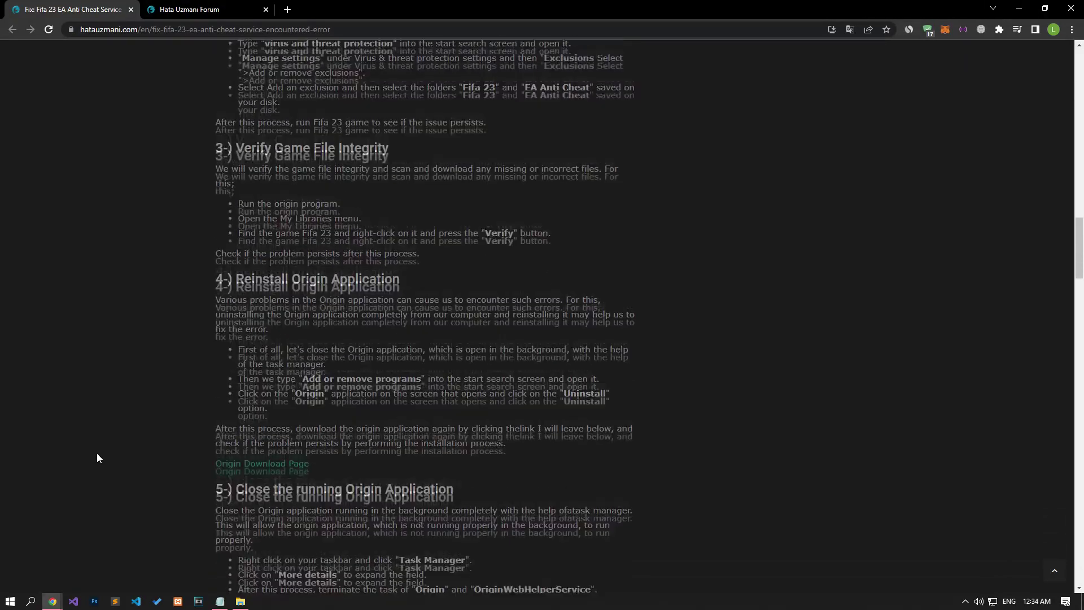
pyautogui.scroll(1, 96, 458)
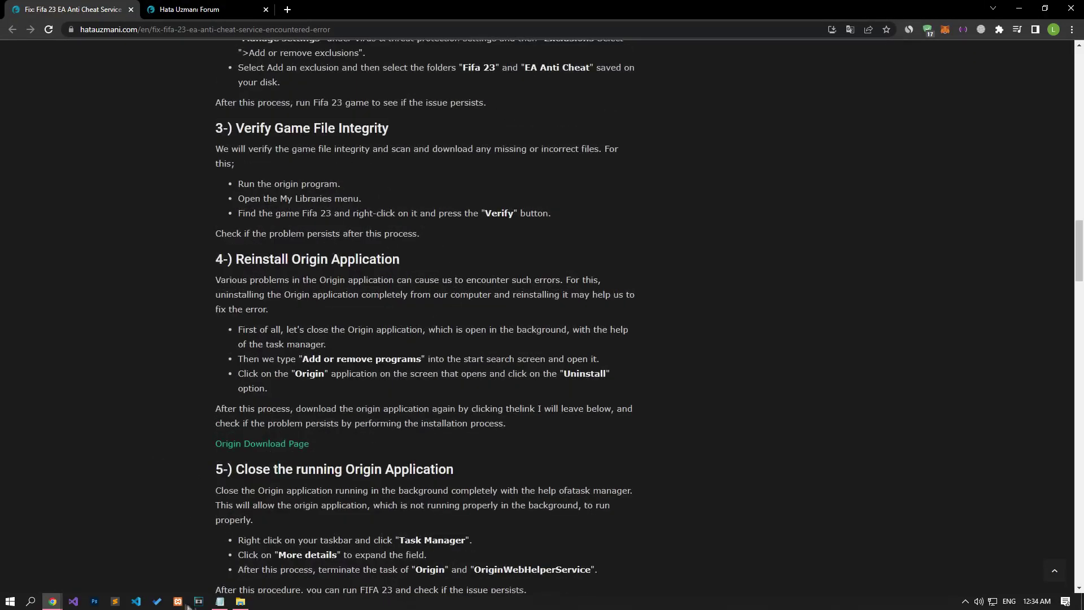
# View the repair1.jpg and repair2.jpg screenshots of Origin's Repair option, then close Photo Viewer
pyautogui.click(240, 601)
pyautogui.doubleClick(694, 291)
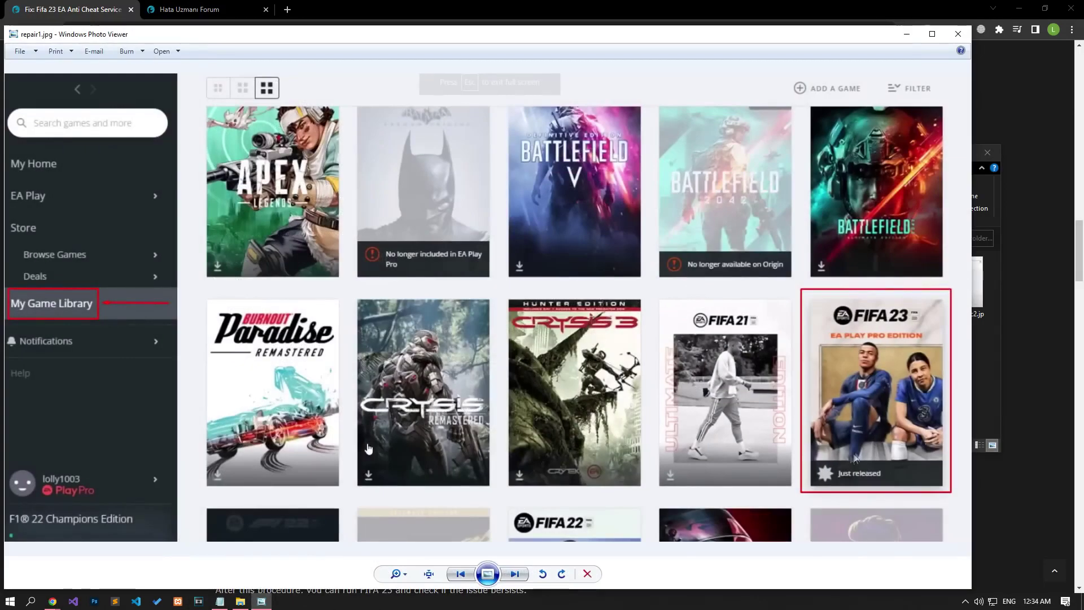
pyautogui.scroll(2, 841, 459)
pyautogui.scroll(1, 823, 328)
pyautogui.scroll(-3, 822, 329)
pyautogui.scroll(2, 56, 322)
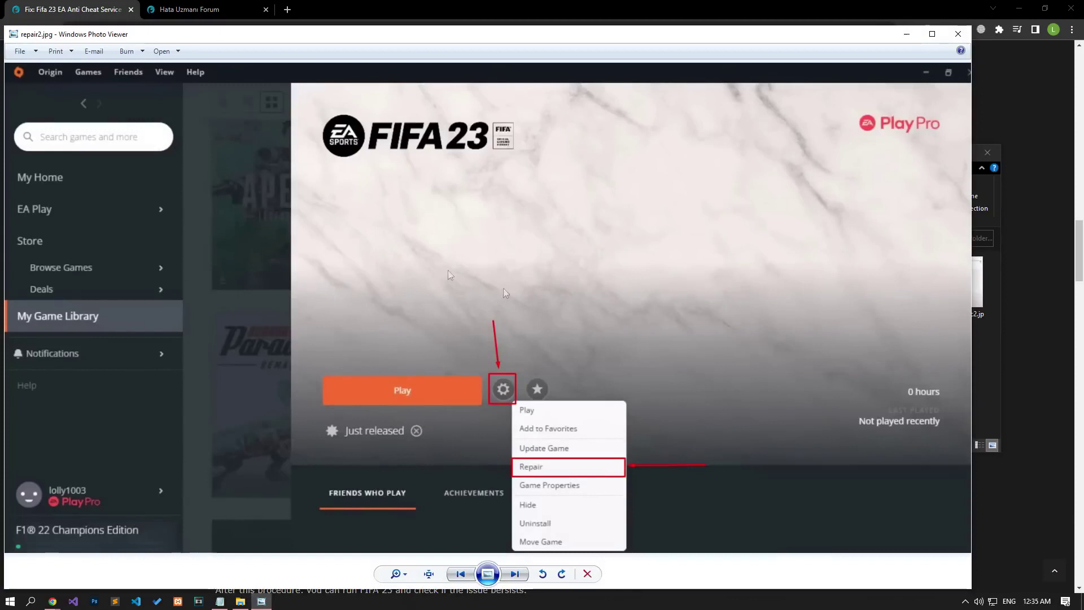
pyautogui.scroll(3, 507, 396)
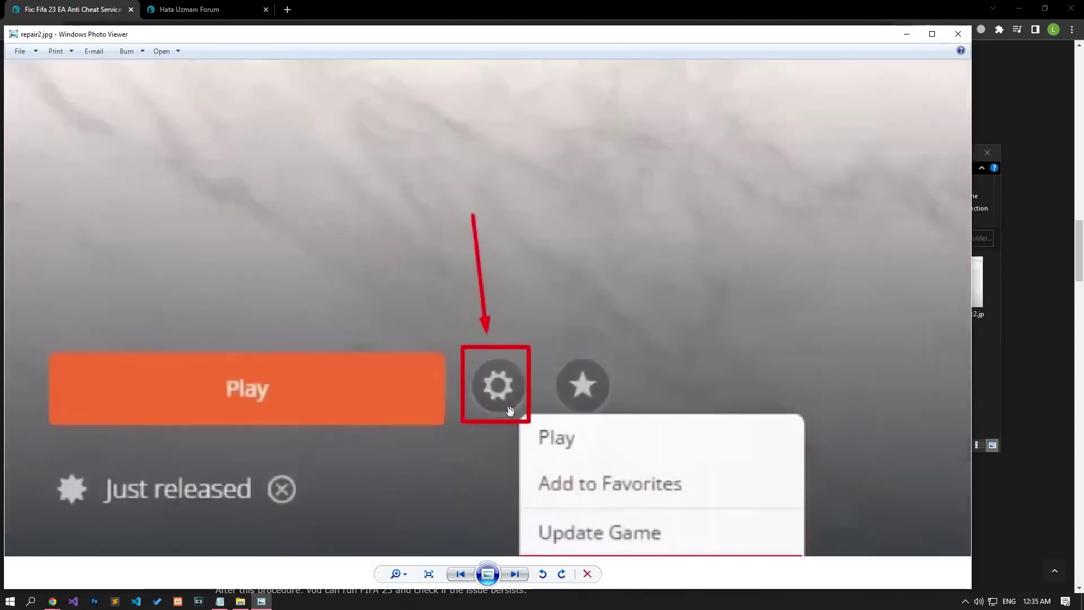
pyautogui.scroll(-3, 507, 402)
pyautogui.scroll(2, 557, 489)
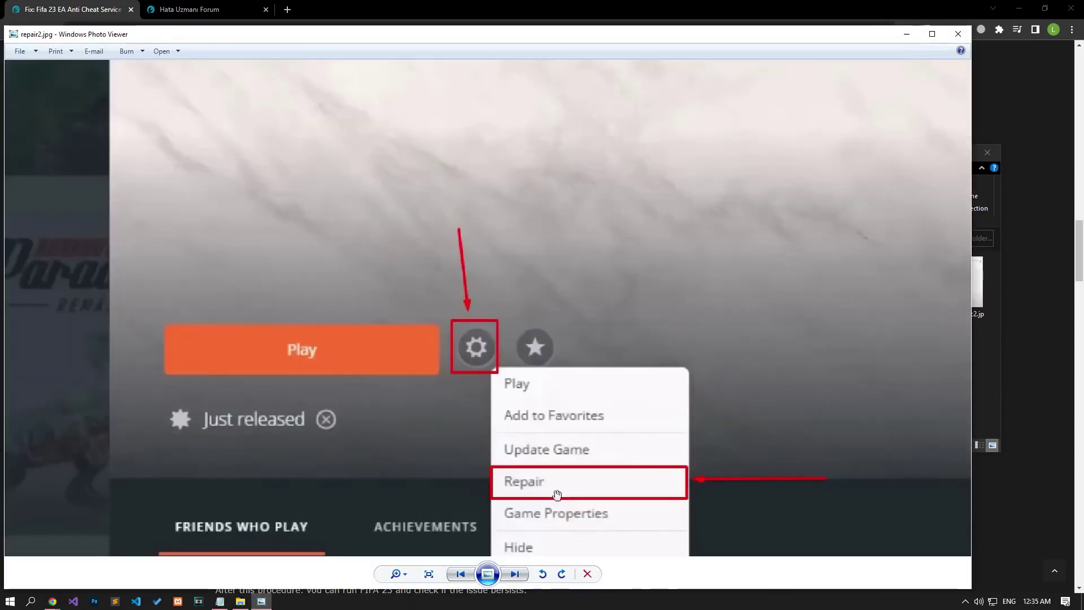
pyautogui.click(960, 32)
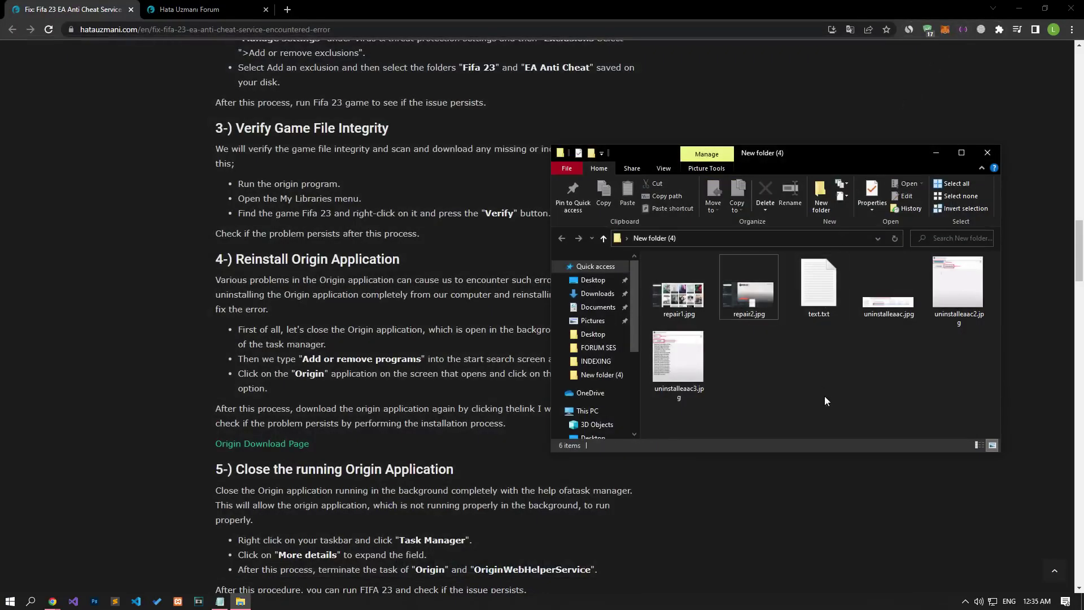
pyautogui.click(173, 317)
# Search 'Origi' in Start and run Origin as administrator
pyautogui.click(10, 601)
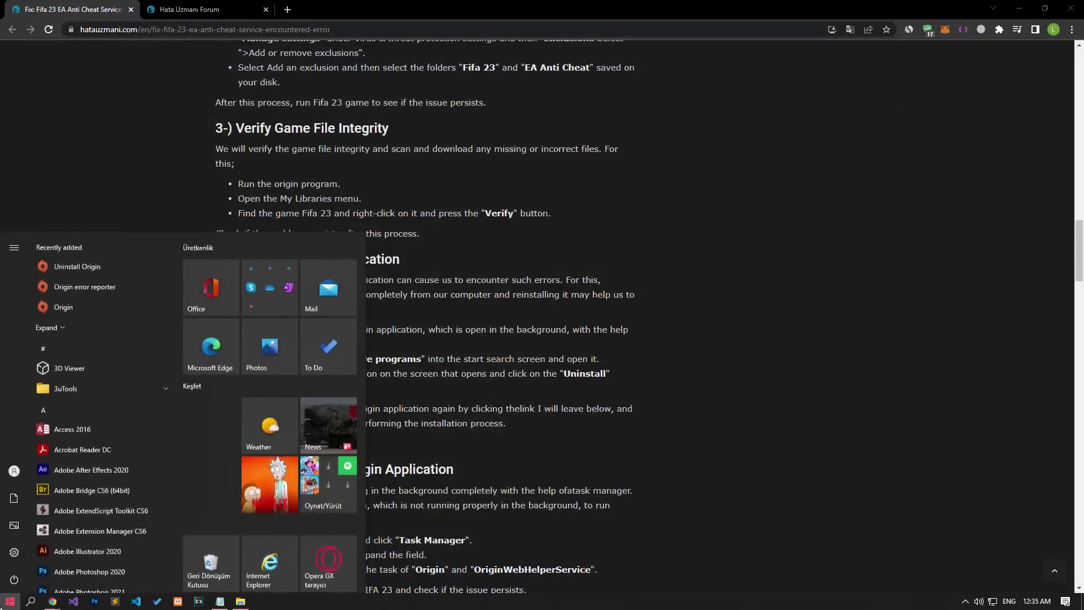
pyautogui.write('Or')
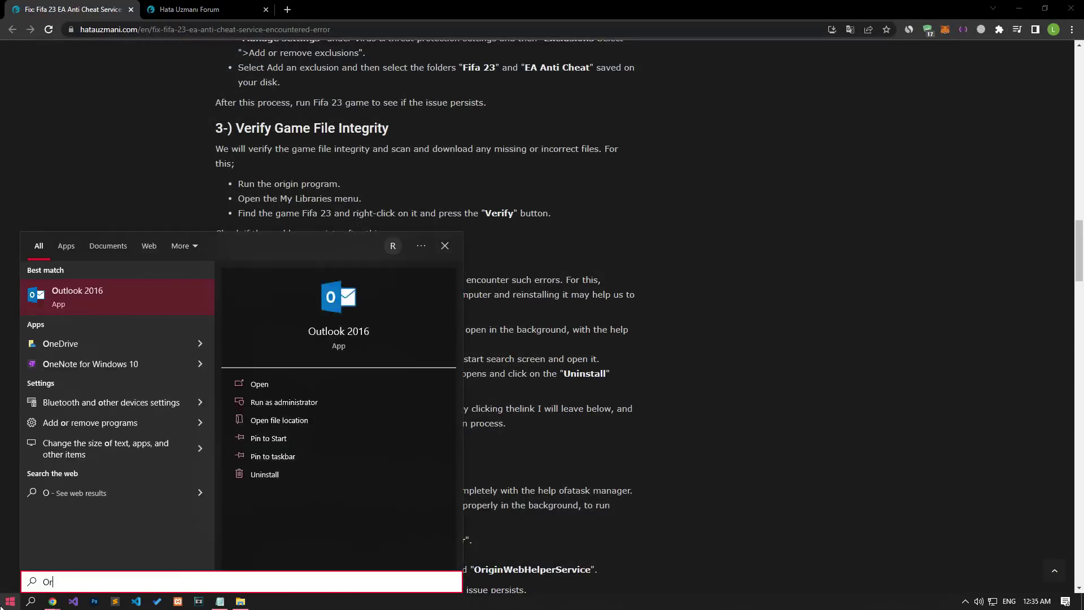
pyautogui.write('igin')
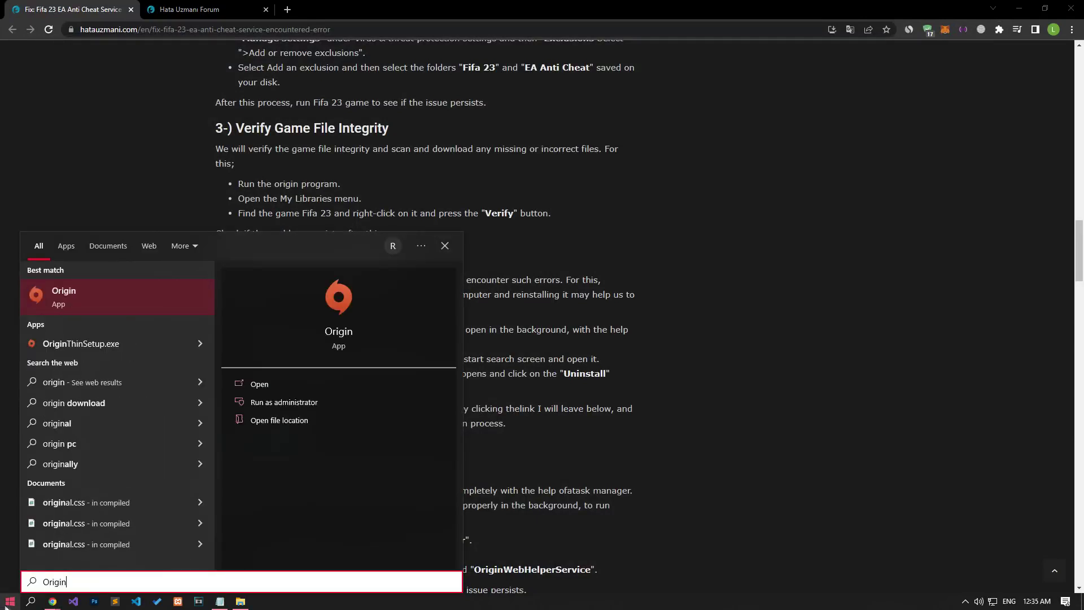
pyautogui.rightClick(66, 301)
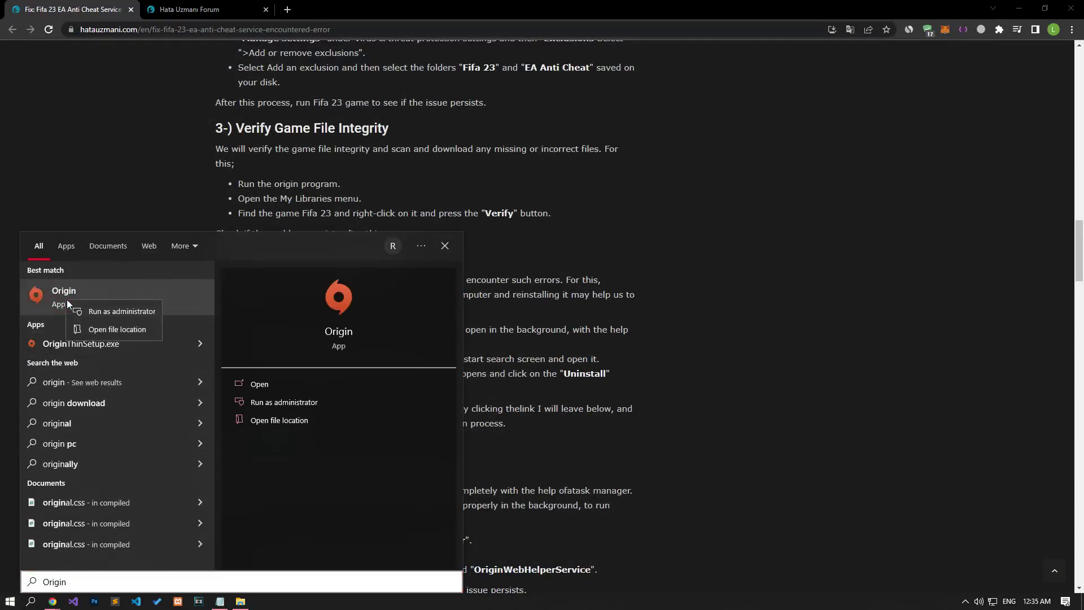
pyautogui.click(115, 314)
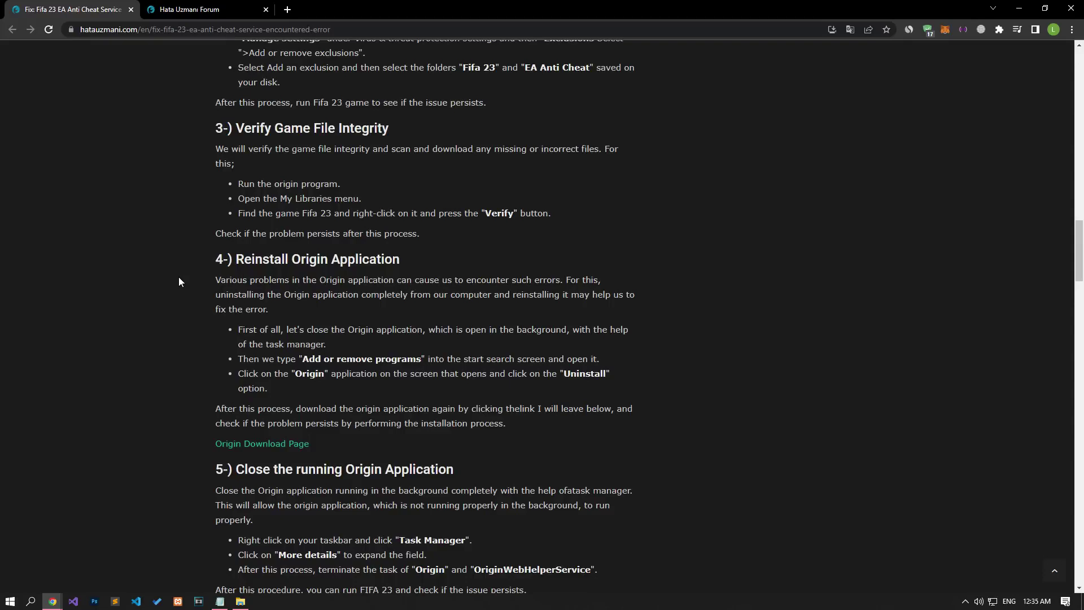
pyautogui.click(10, 600)
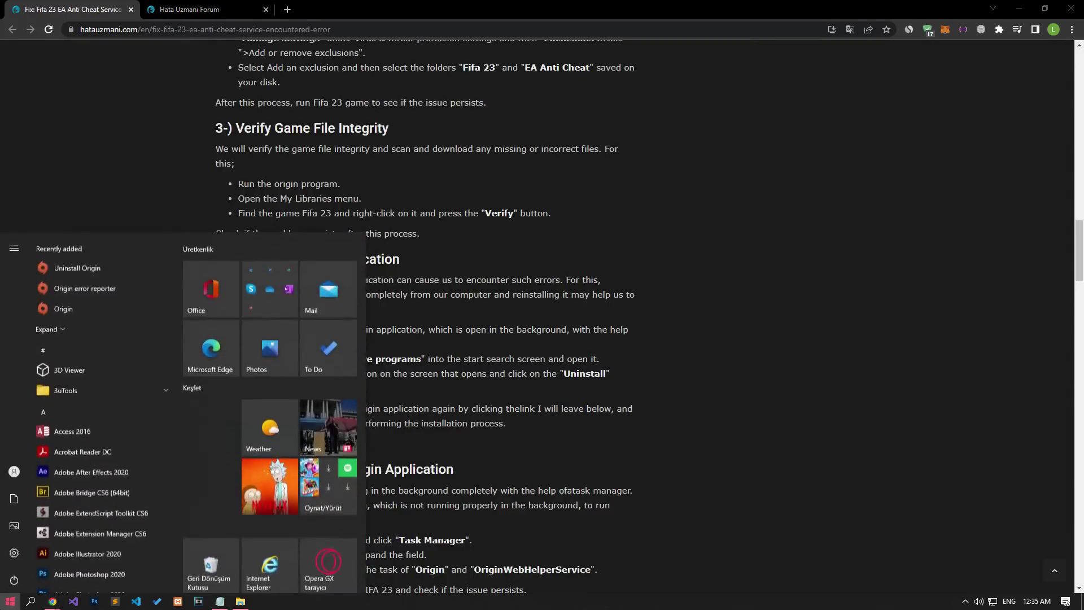
pyautogui.write('control')
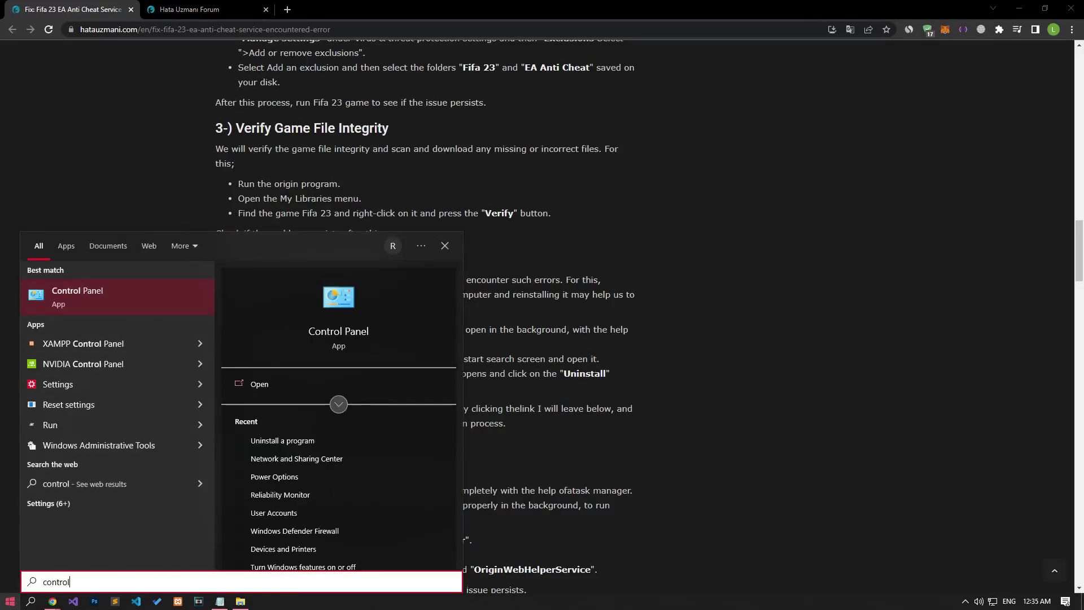
pyautogui.click(99, 297)
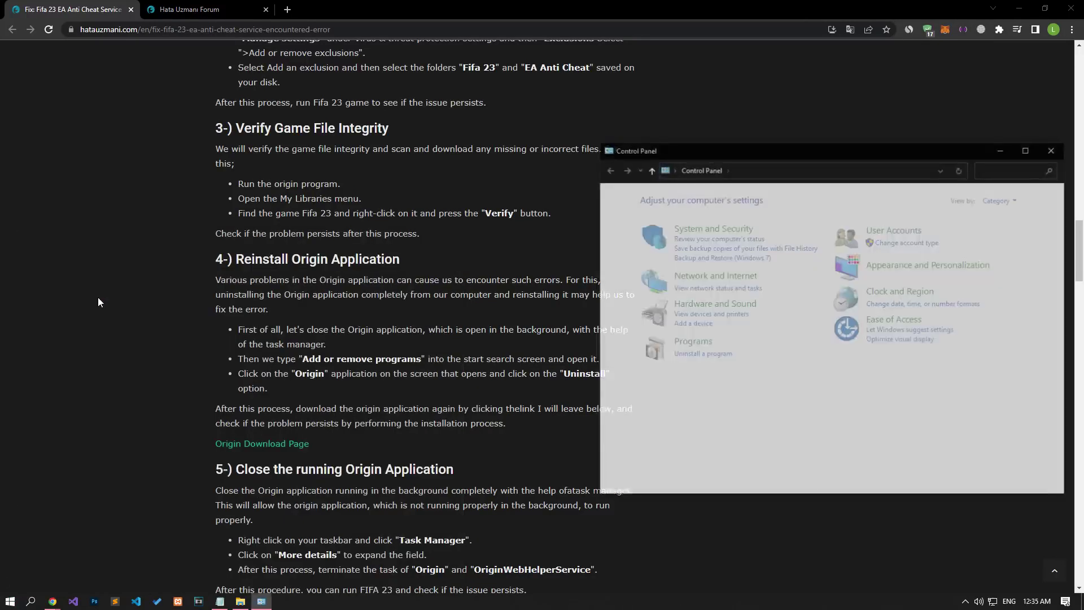
pyautogui.click(706, 354)
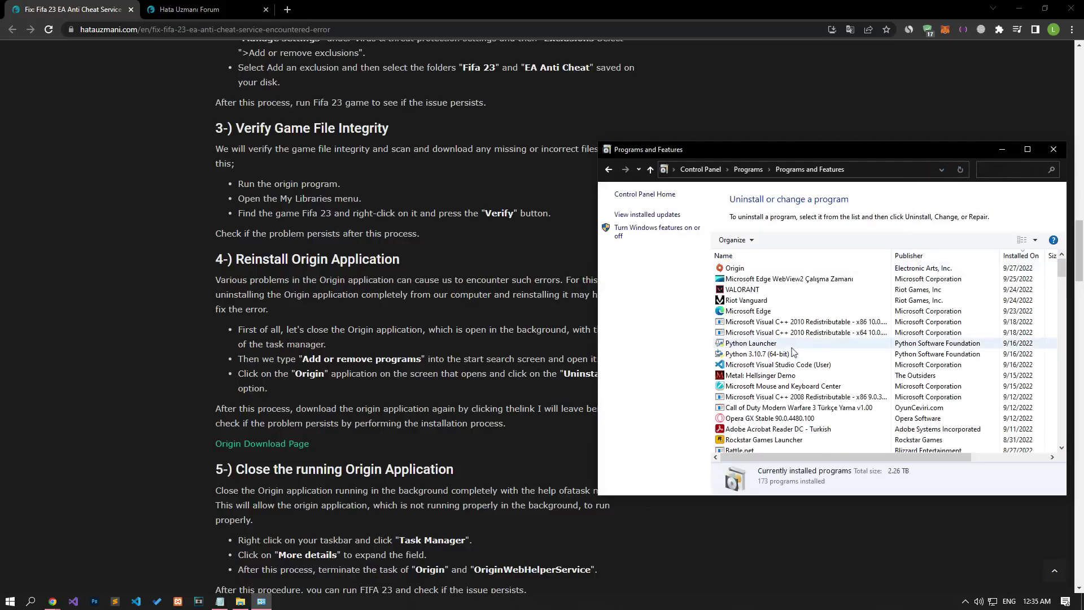
pyautogui.click(739, 269)
pyautogui.rightClick(740, 271)
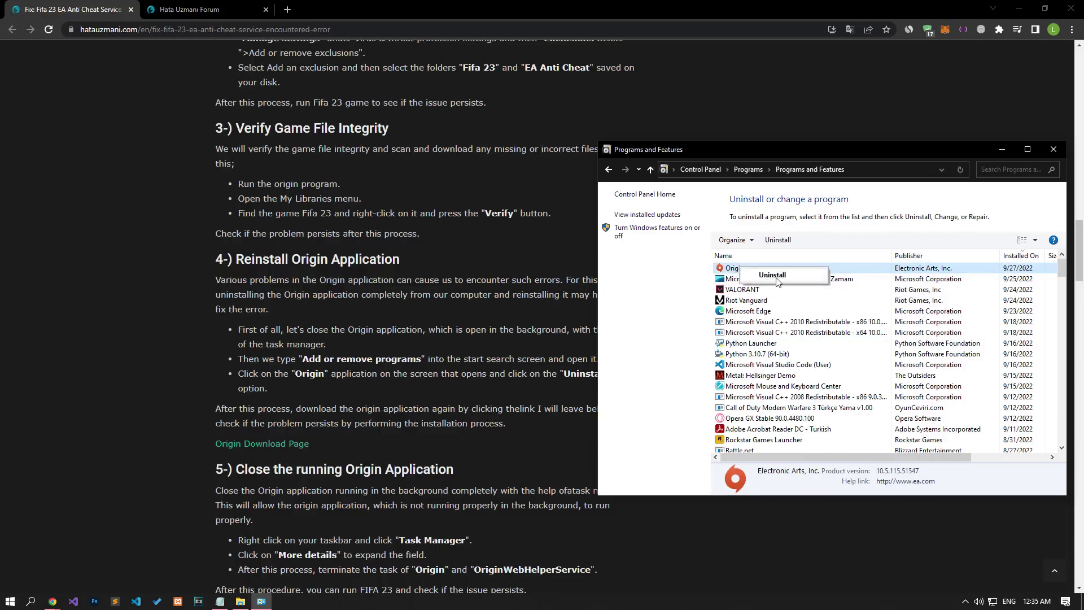
pyautogui.click(1053, 149)
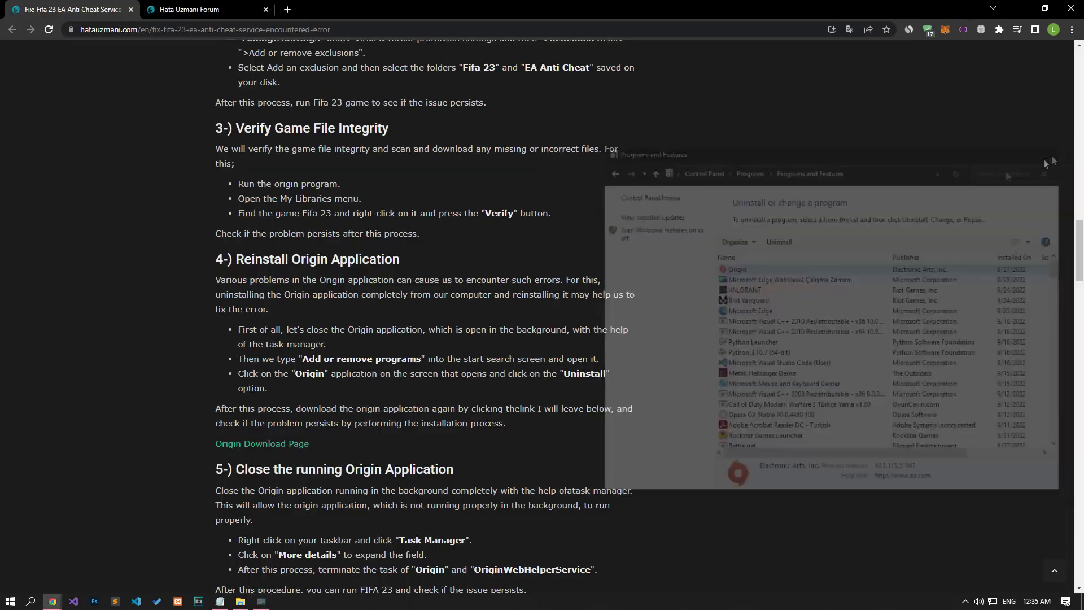
# Download the Origin client for Windows from origin.com and return to the article's section 6
pyautogui.click(277, 445)
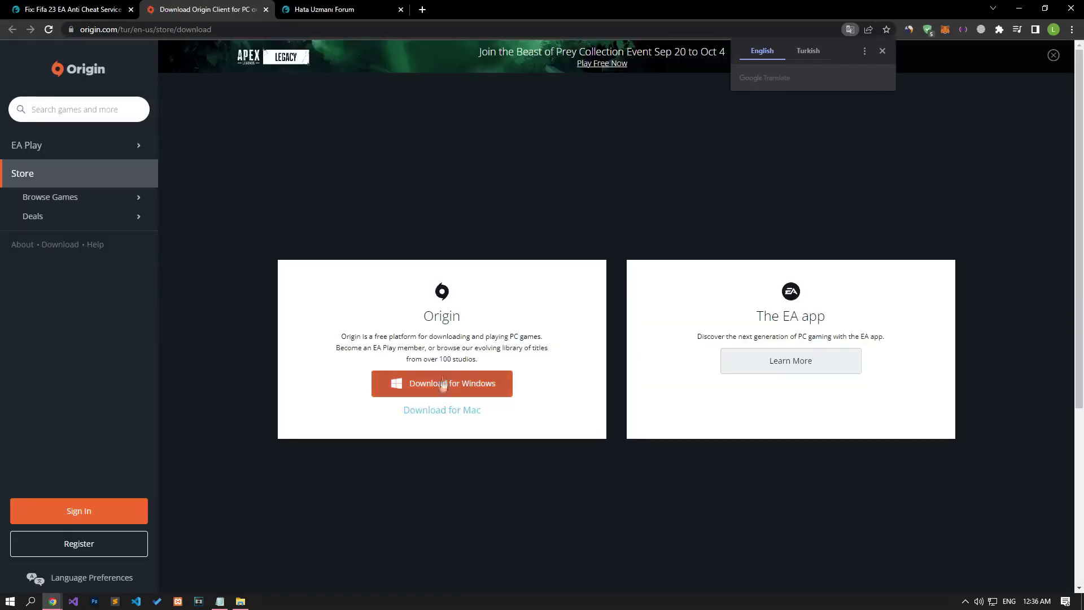
pyautogui.click(446, 393)
pyautogui.hotkey('ctrl', 'w')
pyautogui.scroll(-7, 126, 403)
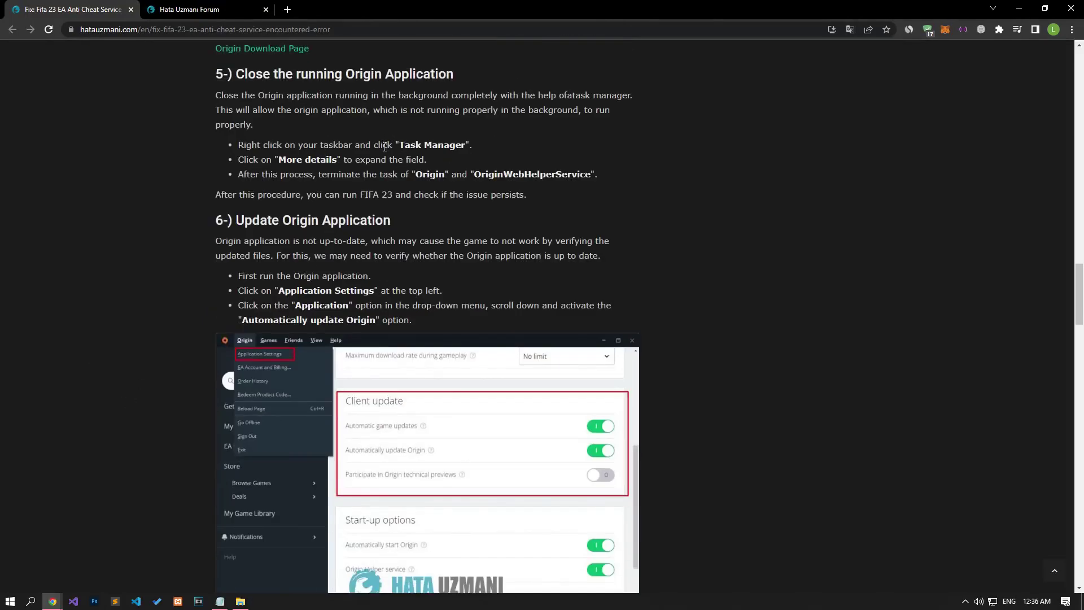
pyautogui.rightClick(369, 601)
# End the Origin (32 bit) and OriginWebHelperService processes in Task Manager, then close it
pyautogui.click(397, 558)
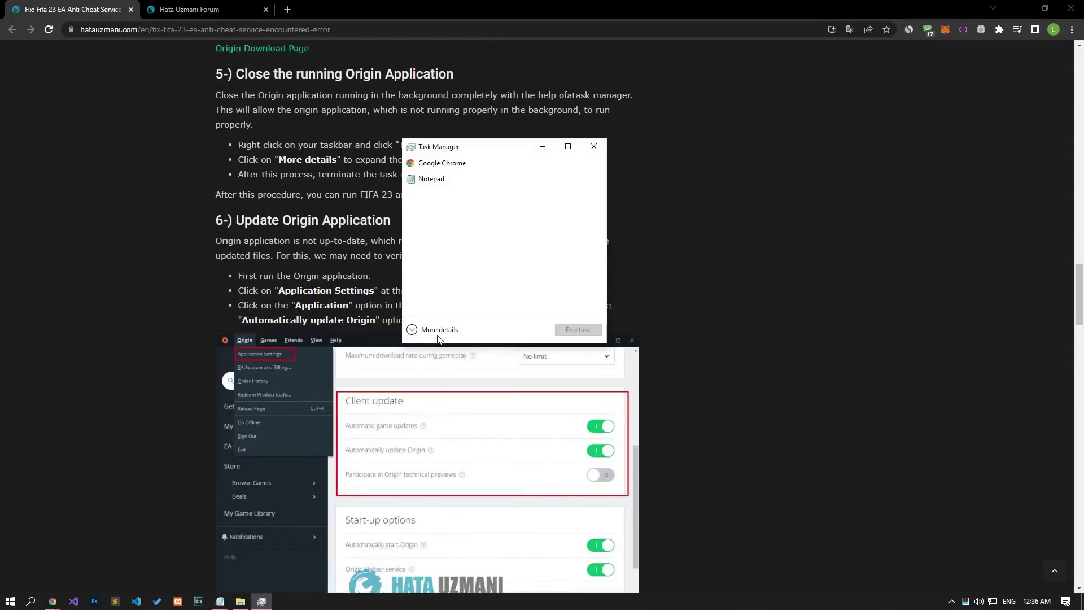
pyautogui.click(439, 333)
pyautogui.moveTo(440, 147); pyautogui.dragTo(442, 212)
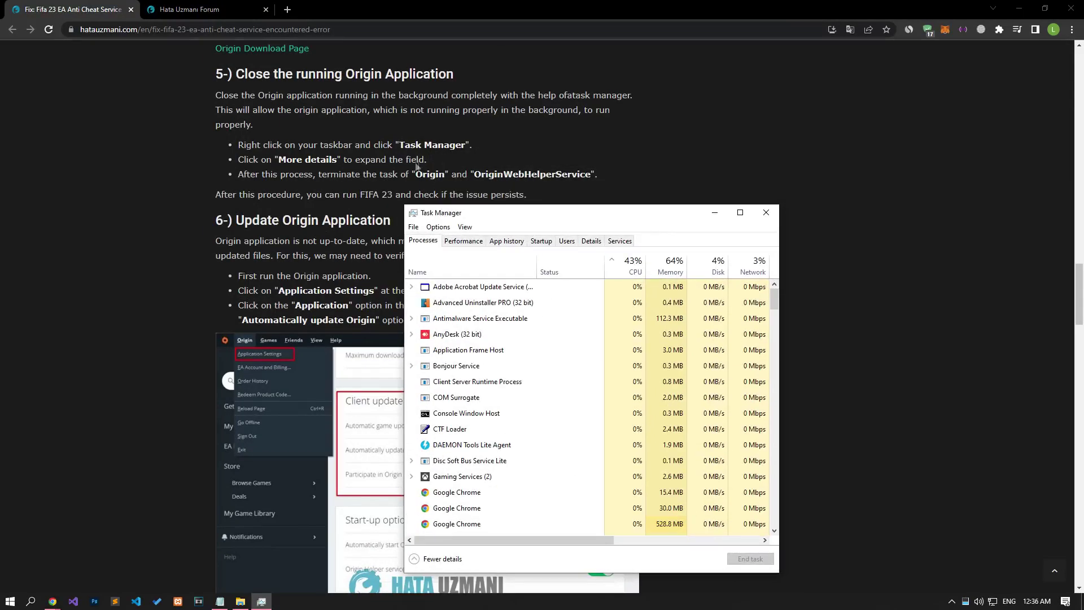
pyautogui.press('o')
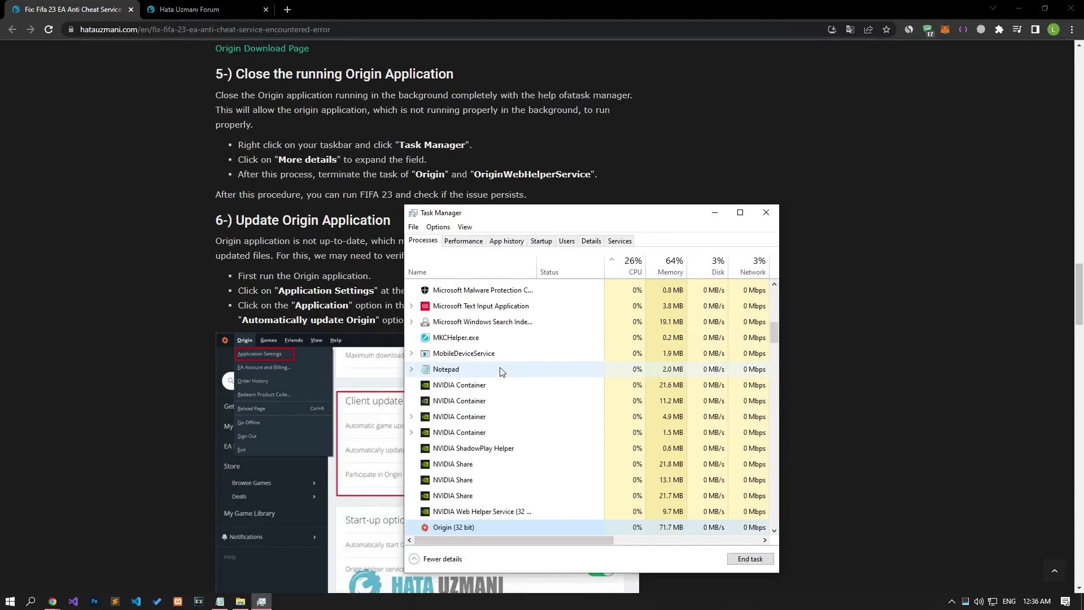
pyautogui.click(749, 558)
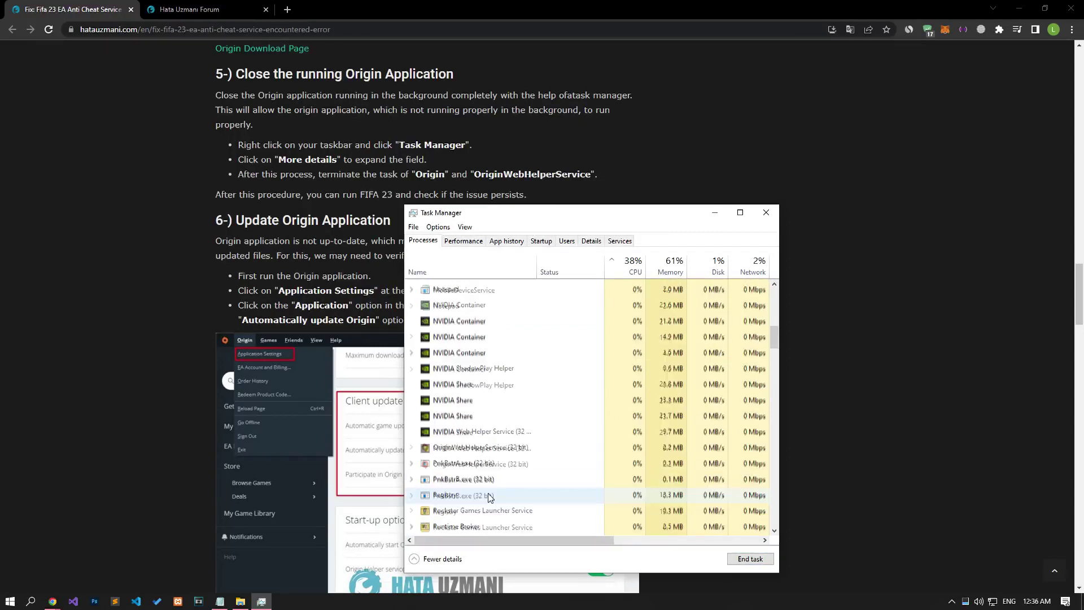
pyautogui.click(460, 447)
pyautogui.click(750, 559)
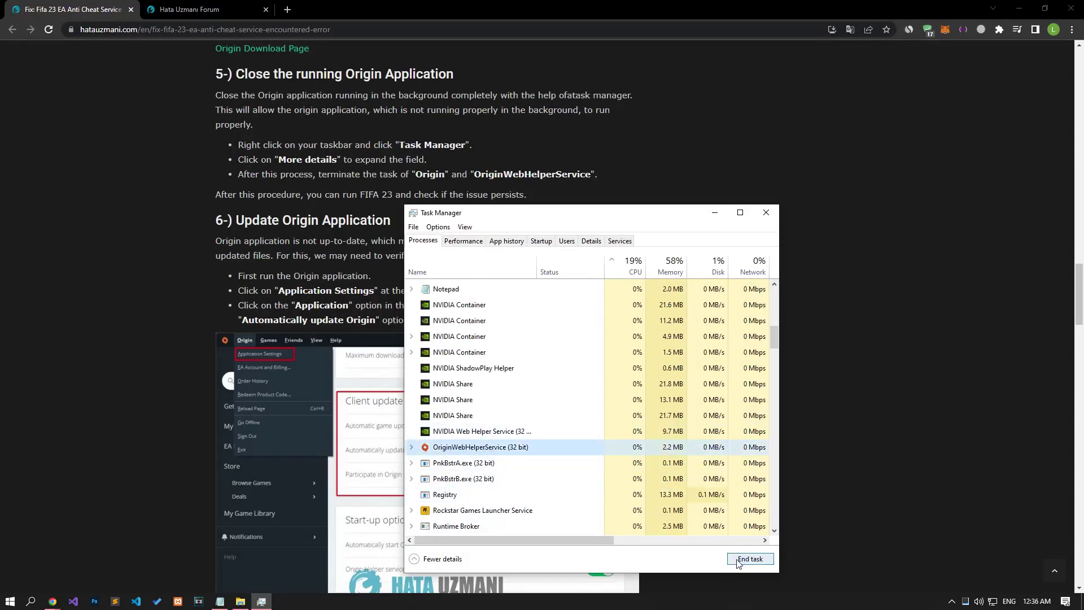
pyautogui.click(766, 212)
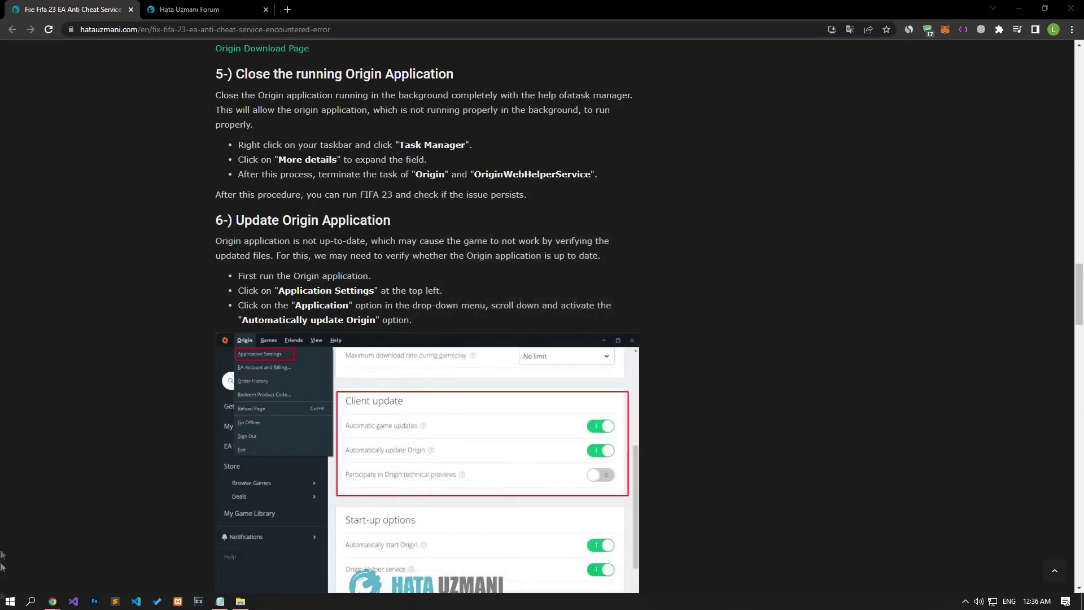
pyautogui.click(10, 600)
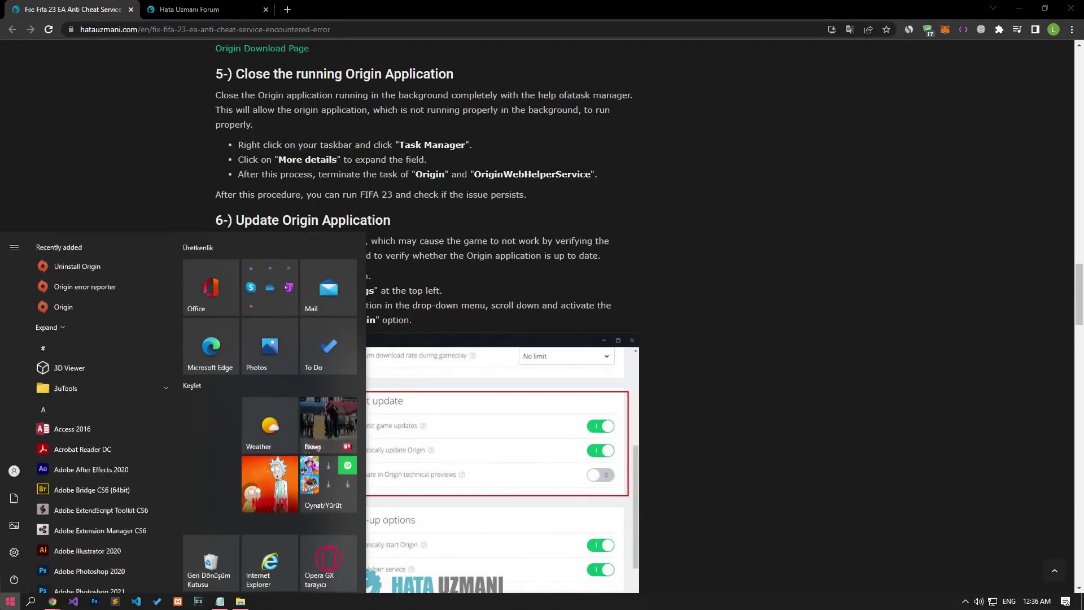
# Search 'origin' in Start and launch the Origin app as administrator
pyautogui.write('origin')
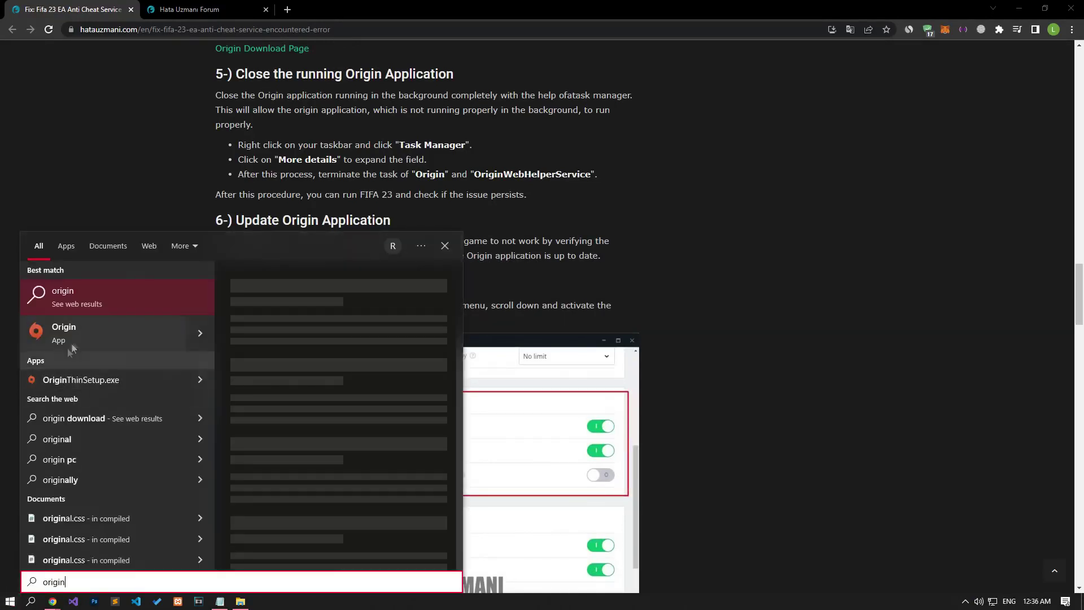
pyautogui.rightClick(76, 339)
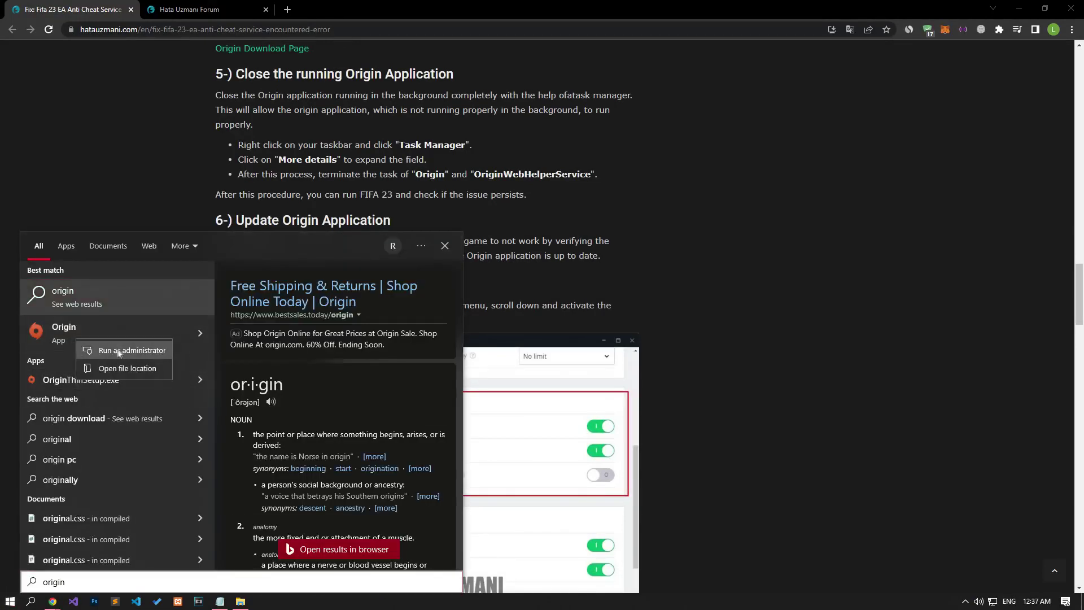
pyautogui.click(127, 352)
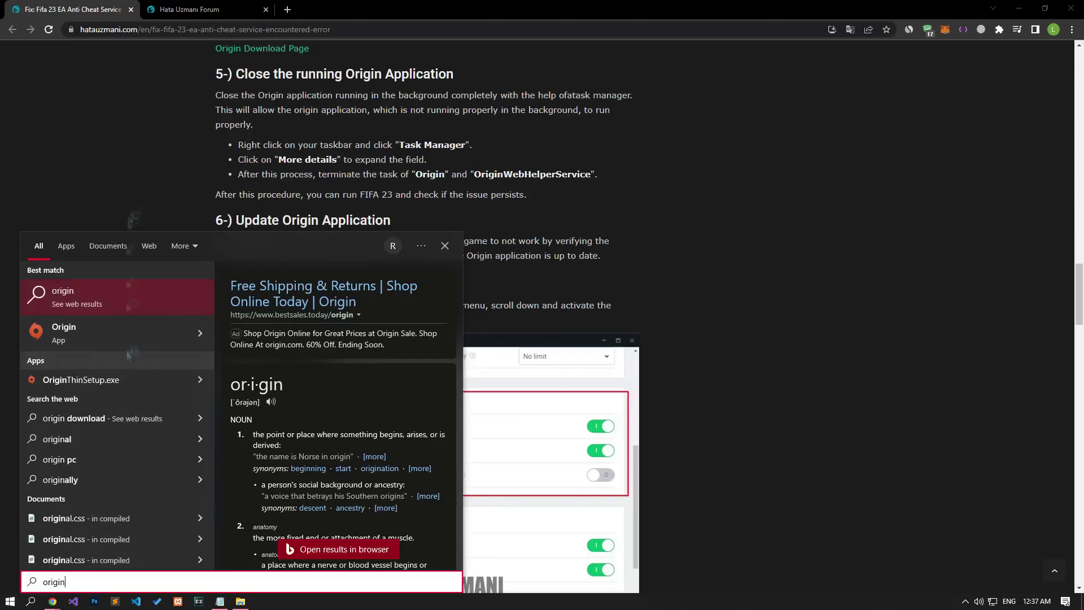
pyautogui.scroll(-2, 178, 249)
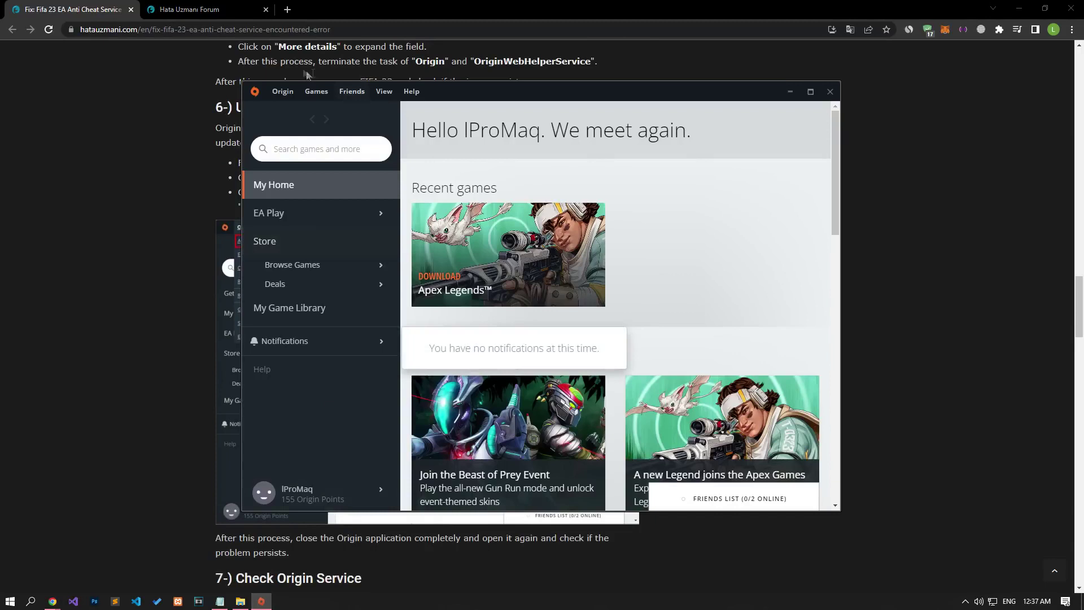
# Confirm Automatically update Origin is on under Application Settings > Client update, then close Origin
pyautogui.click(281, 93)
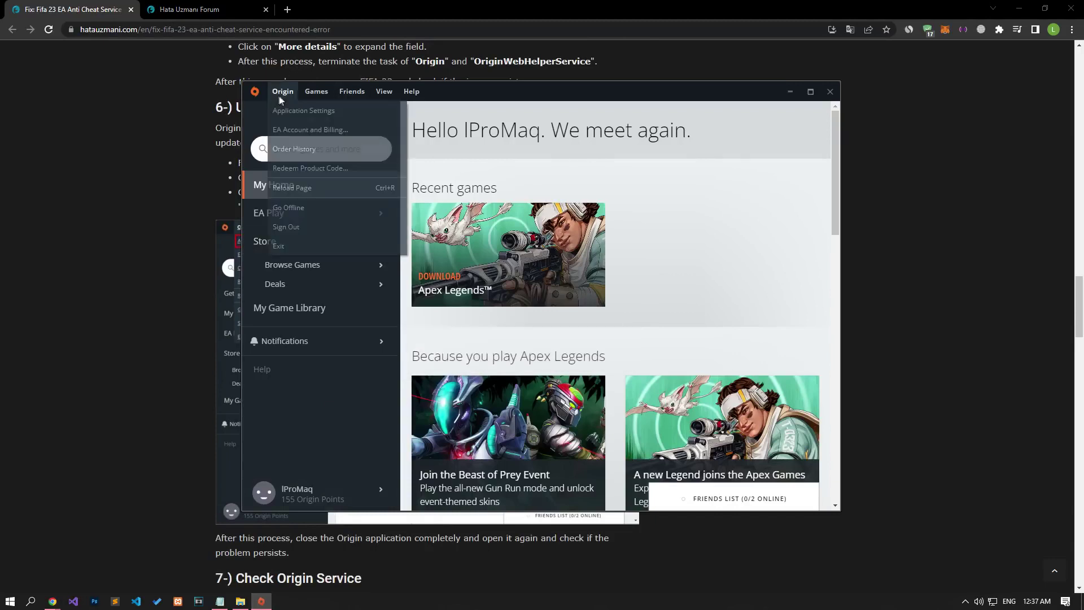
pyautogui.click(320, 111)
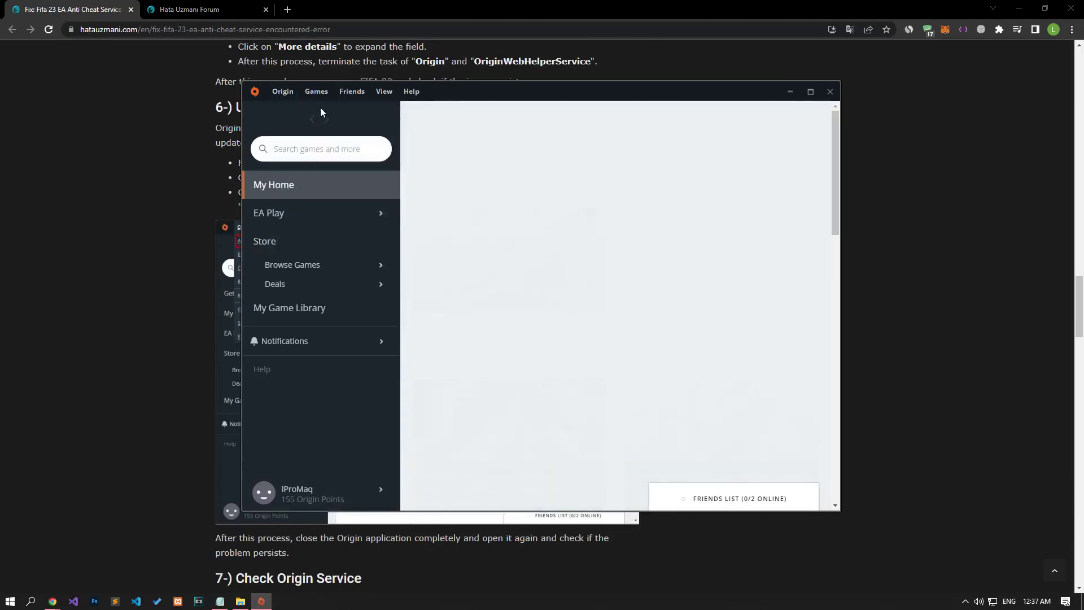
pyautogui.moveTo(465, 99); pyautogui.dragTo(714, 96)
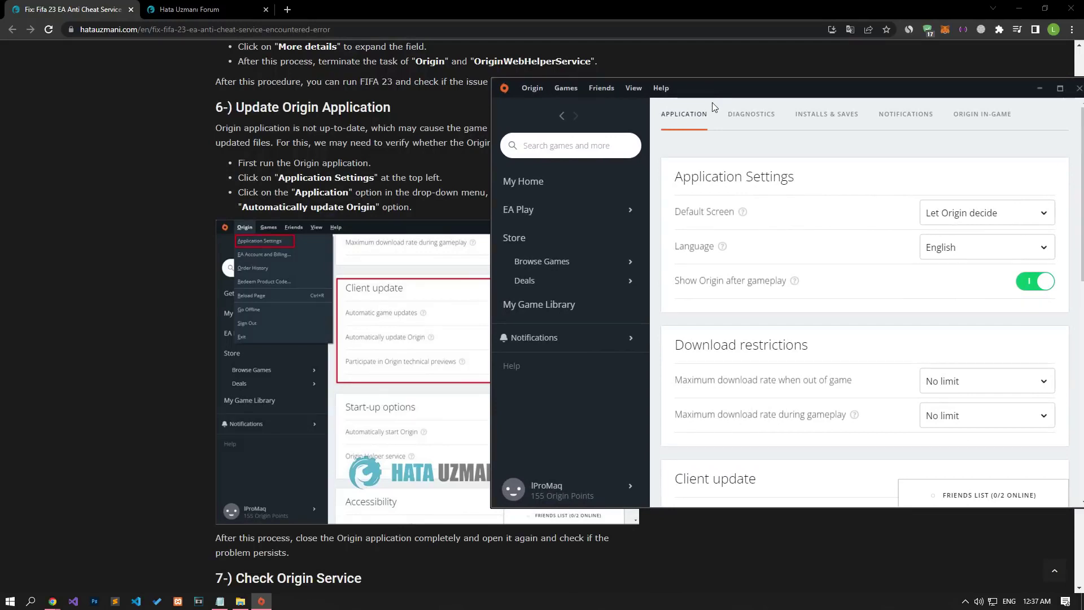
pyautogui.scroll(-3, 820, 200)
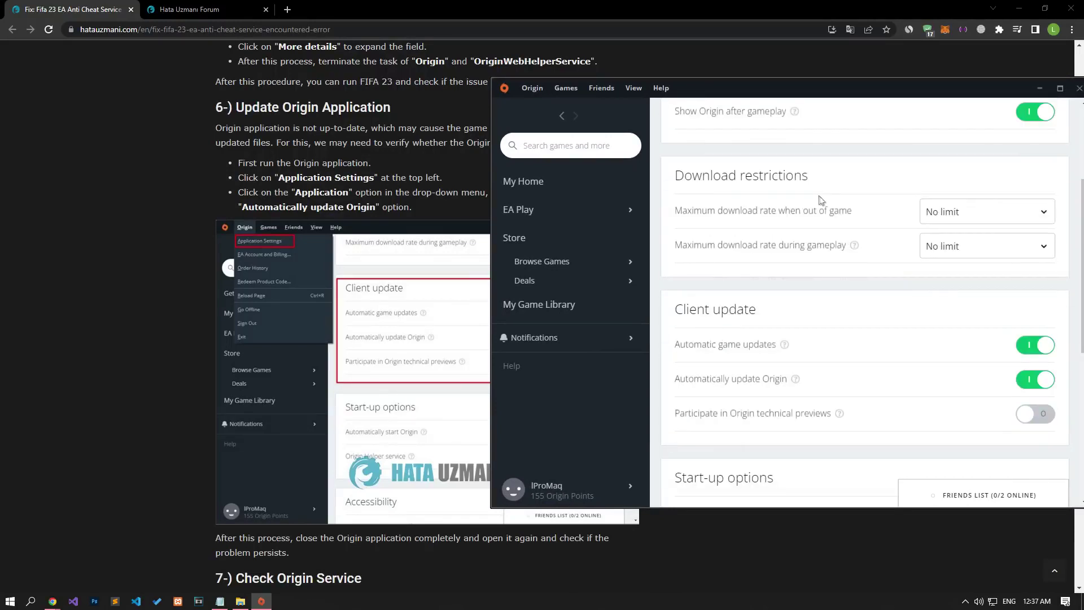
pyautogui.scroll(1, 828, 200)
pyautogui.scroll(-2, 828, 202)
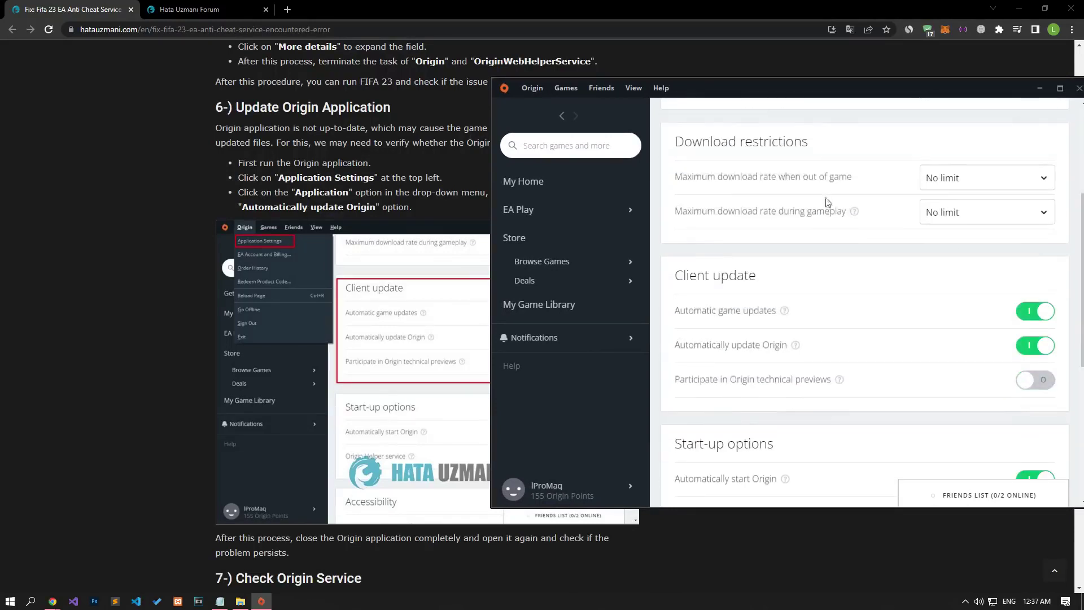
pyautogui.moveTo(818, 94); pyautogui.dragTo(695, 105)
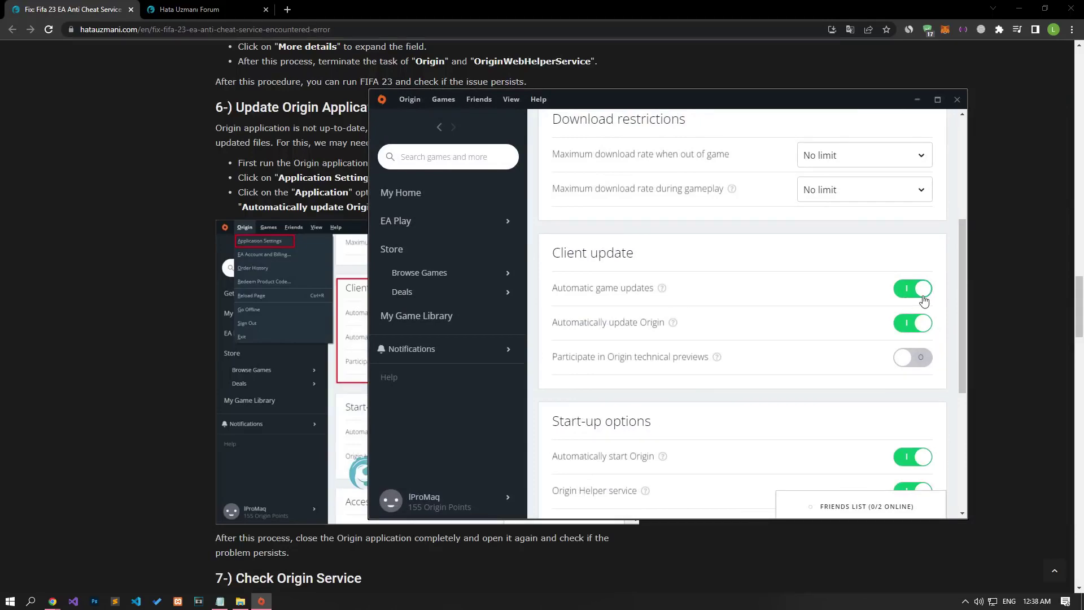
pyautogui.click(956, 99)
pyautogui.scroll(-2, 57, 293)
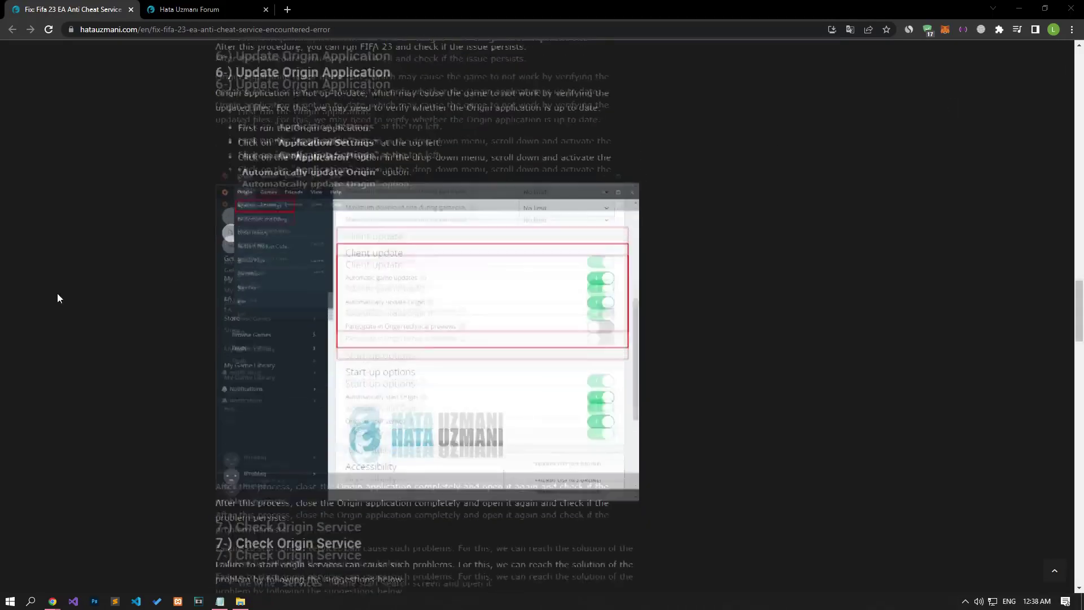
# Find and launch the Services app through the Start search
pyautogui.scroll(-6, 98, 328)
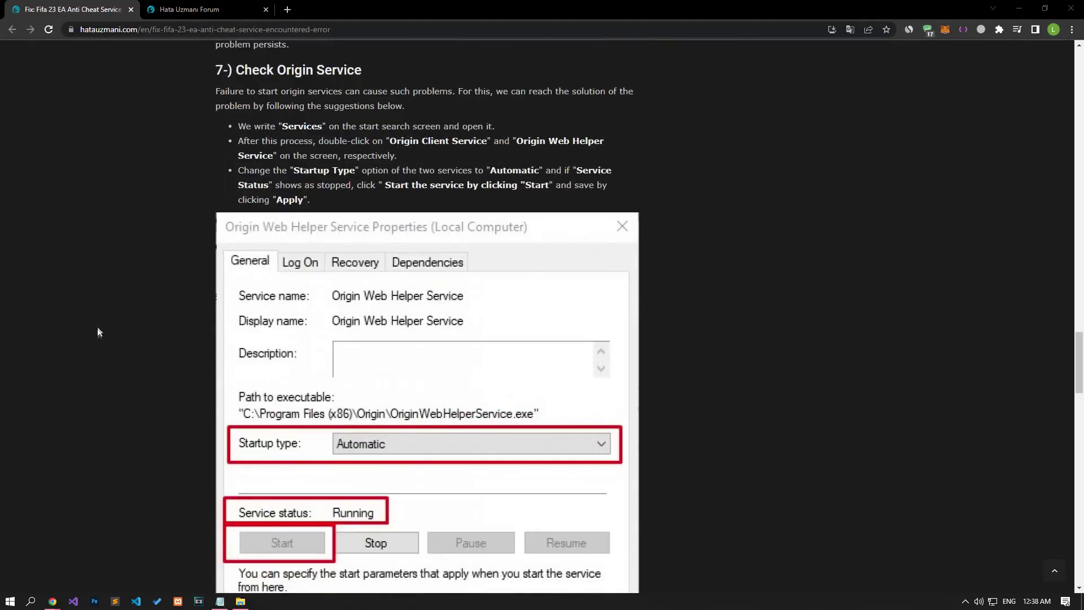
pyautogui.click(10, 601)
pyautogui.write('services')
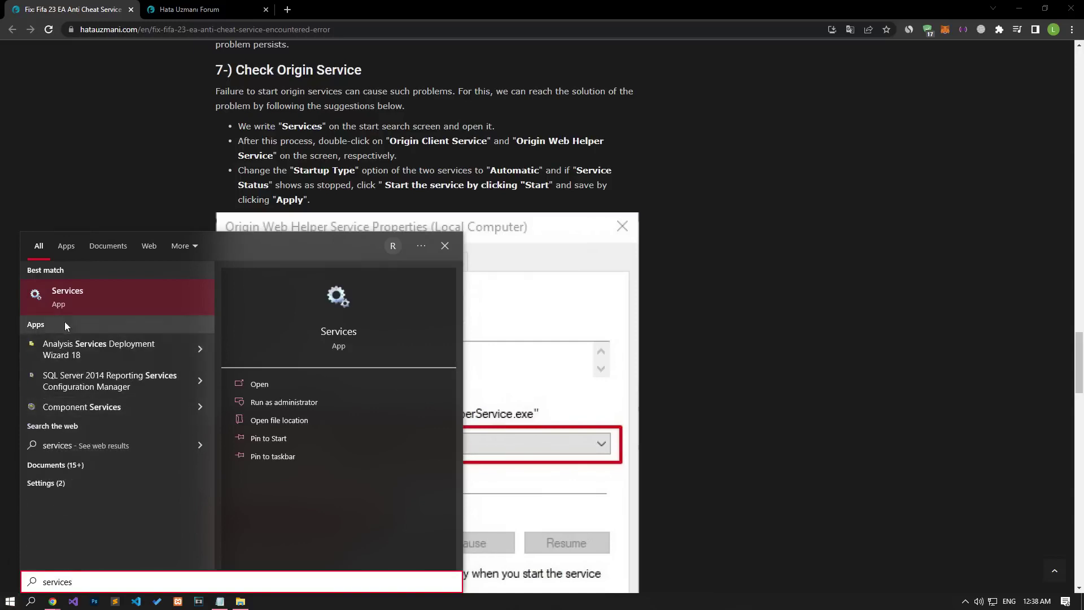
pyautogui.click(67, 303)
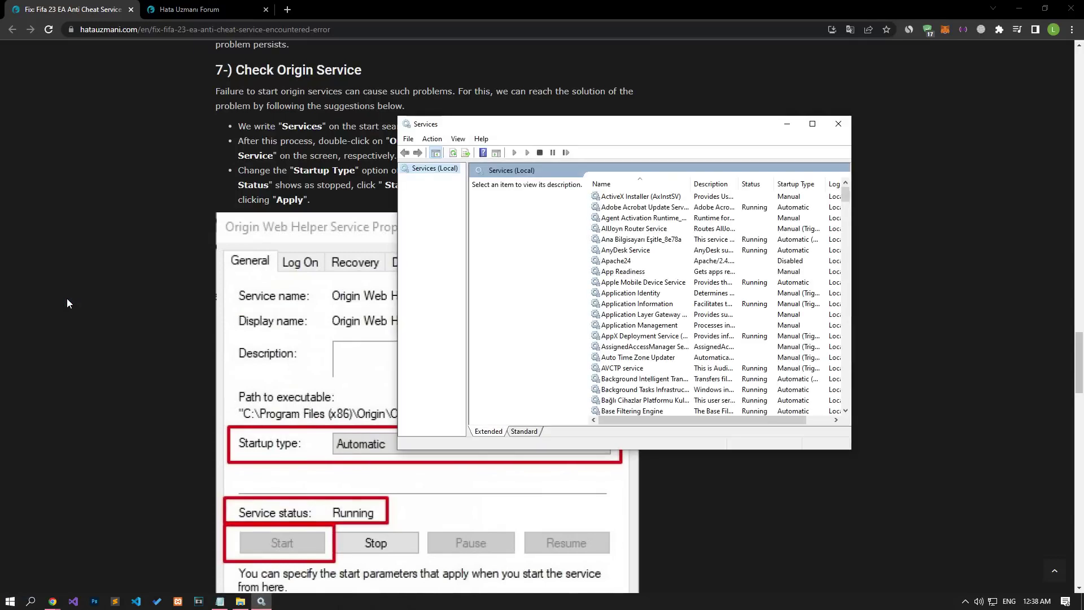
# Set Origin Client Service's startup type to Automatic and apply it
pyautogui.click(690, 283)
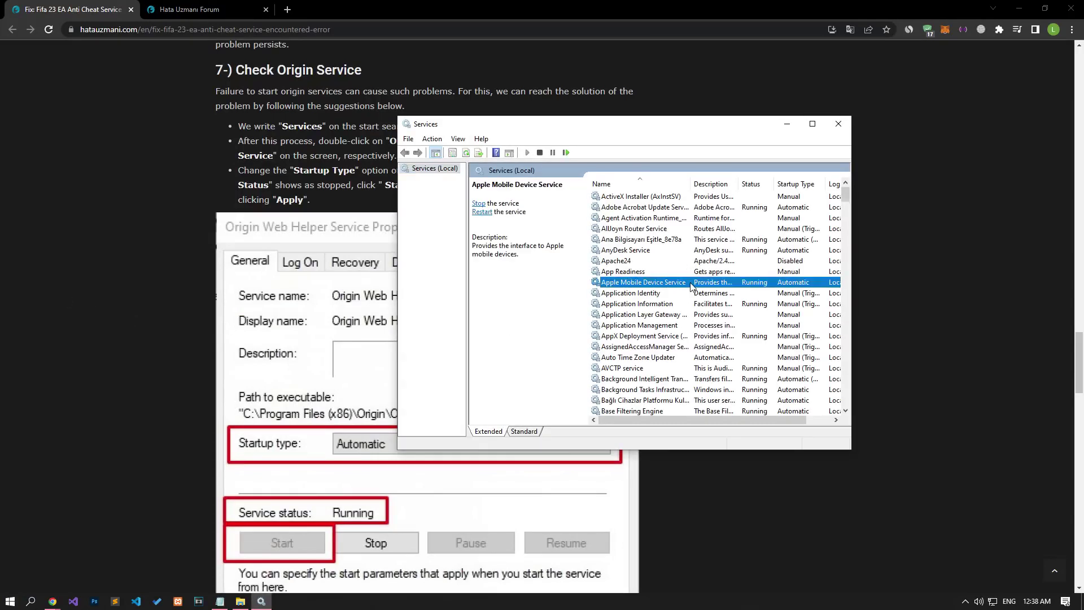
pyautogui.press('o')
pyautogui.press('Down')
pyautogui.press('Down')
pyautogui.press('Down')
pyautogui.press('Down')
pyautogui.press('Down')
pyautogui.press('Down')
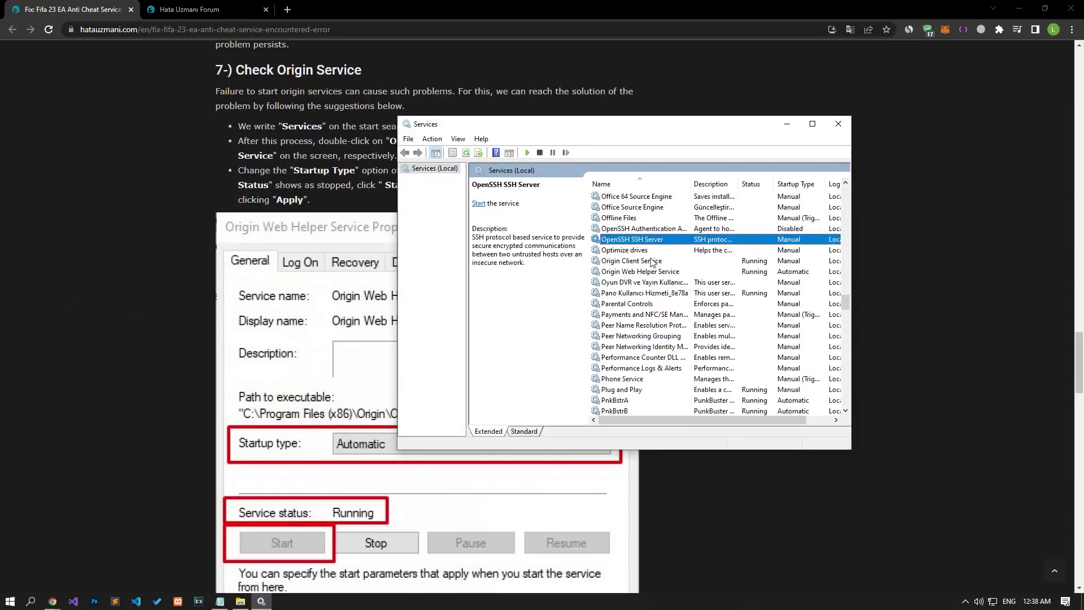
pyautogui.doubleClick(637, 262)
pyautogui.click(607, 277)
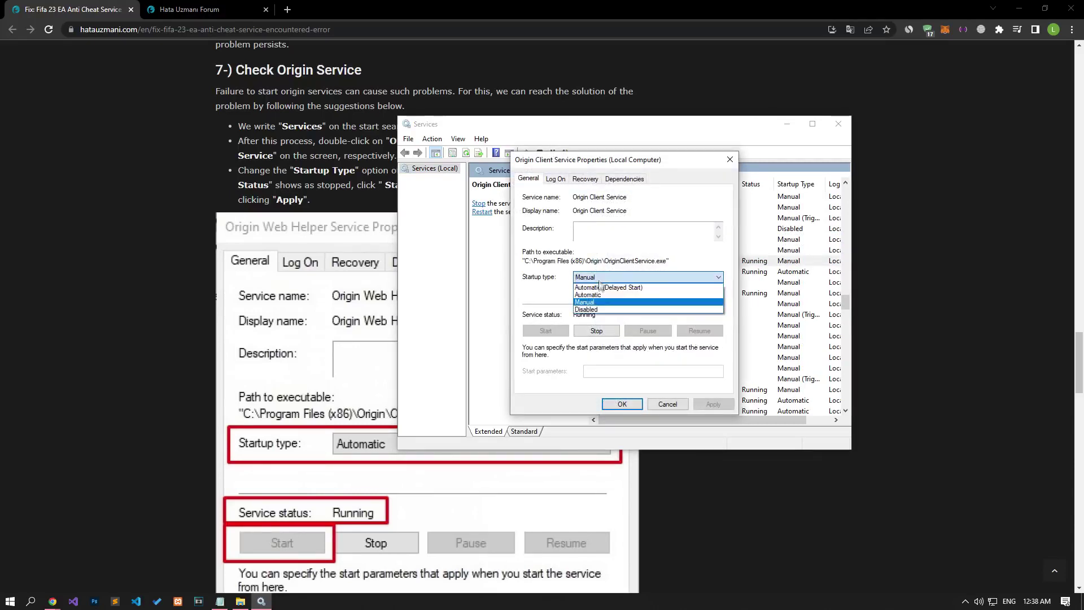
pyautogui.click(587, 295)
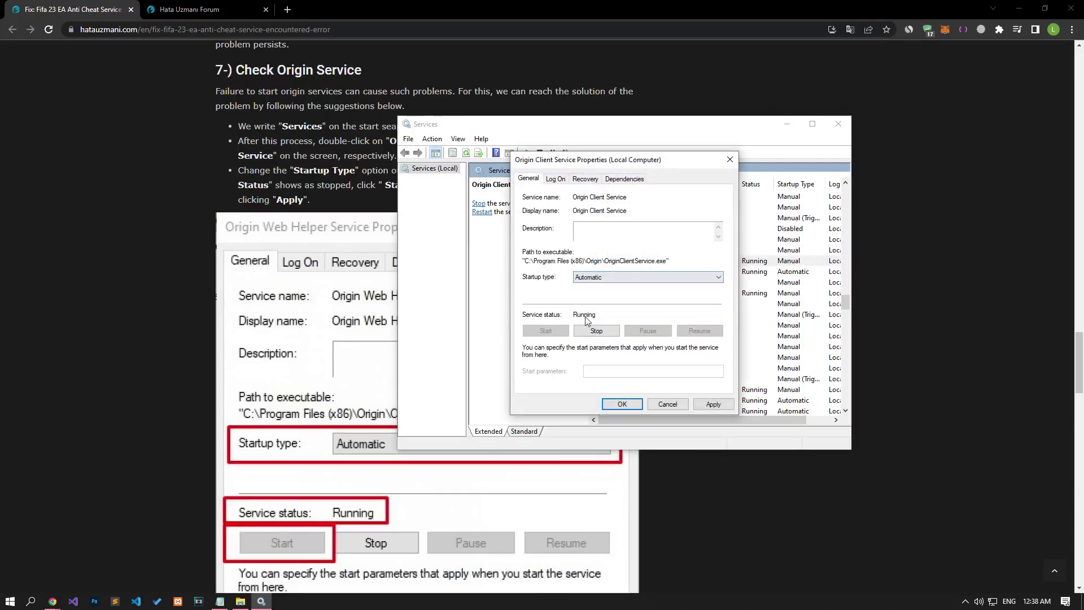
pyautogui.click(713, 404)
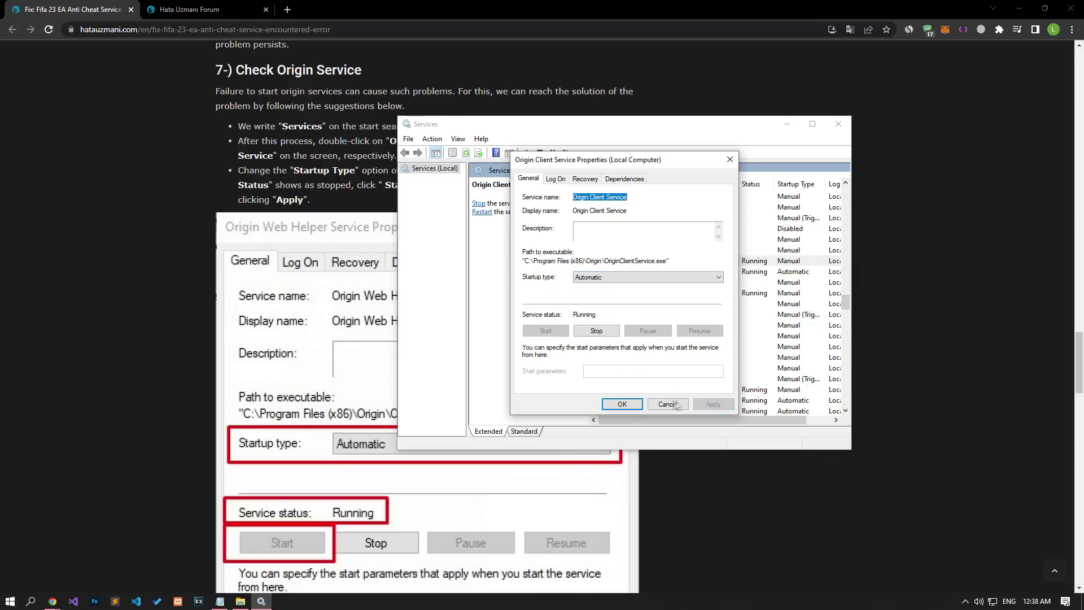
pyautogui.click(621, 404)
# Confirm Origin Web Helper Service's startup type stays Automatic
pyautogui.doubleClick(644, 273)
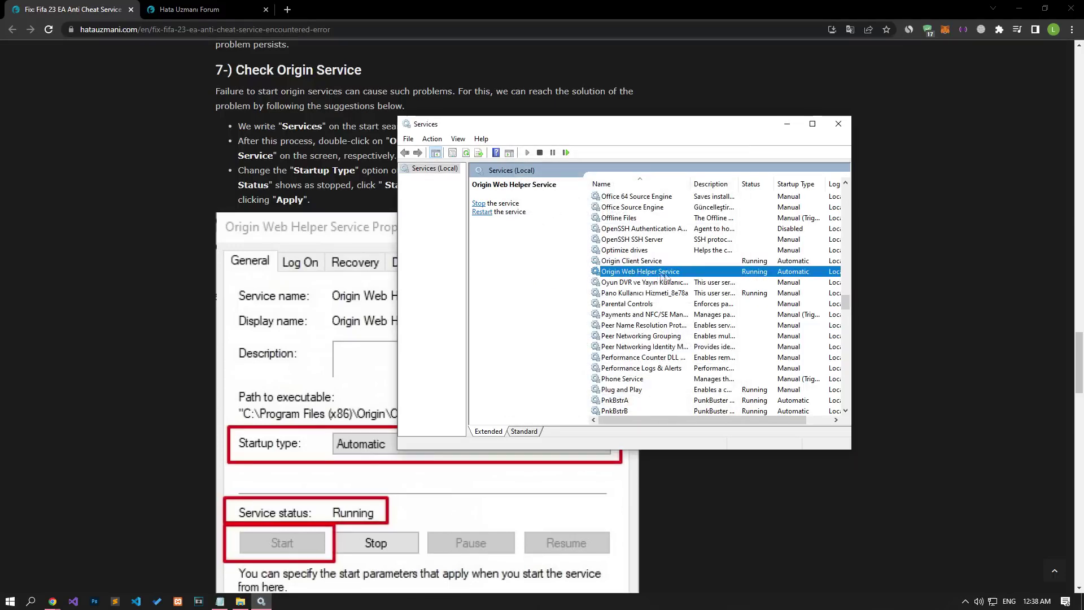
pyautogui.click(648, 277)
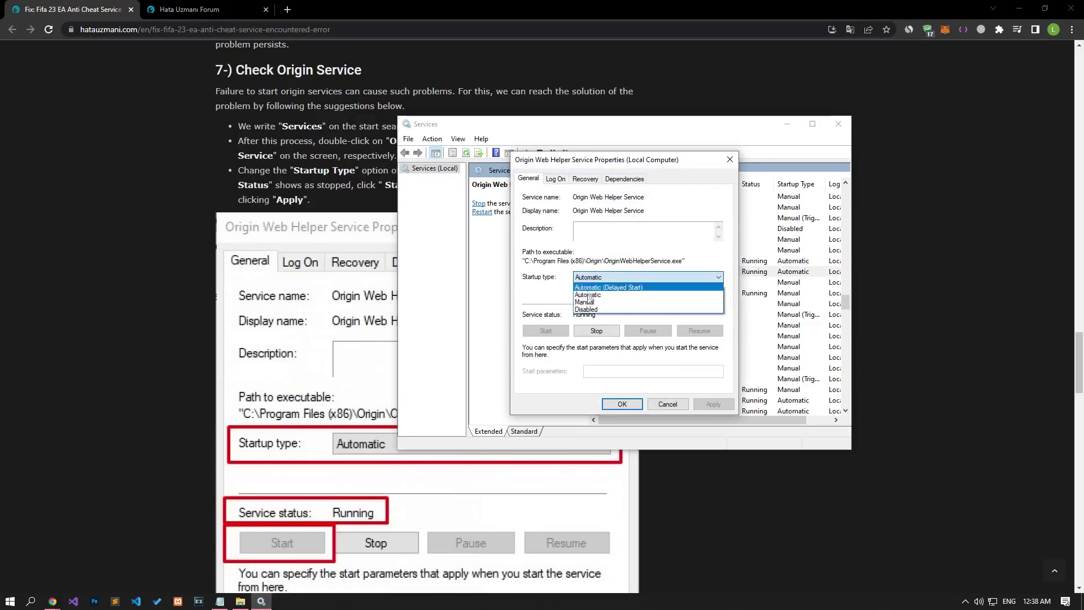
pyautogui.click(587, 294)
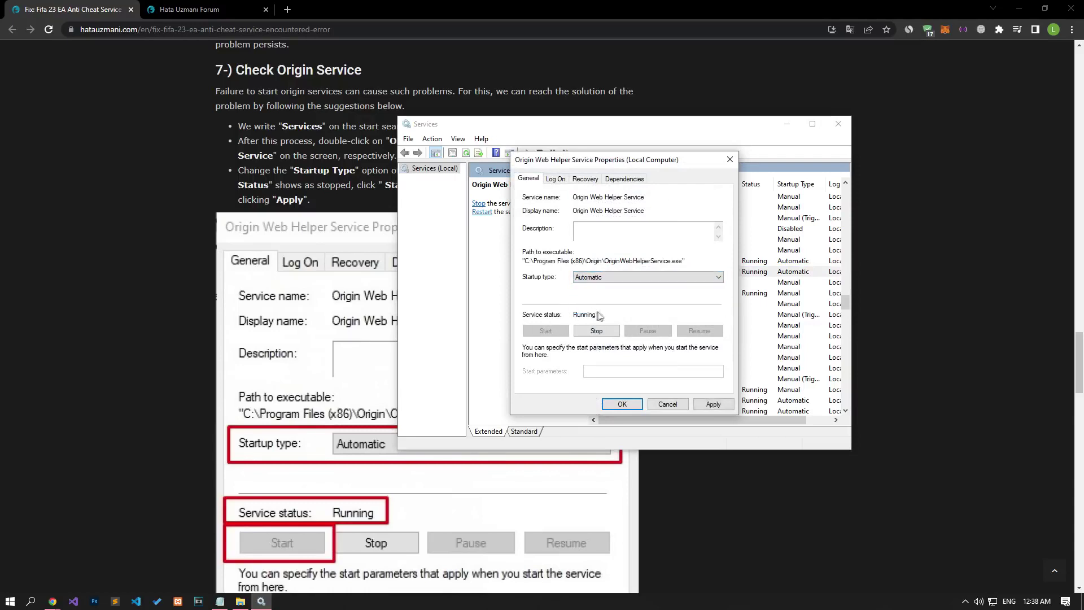
pyautogui.click(730, 159)
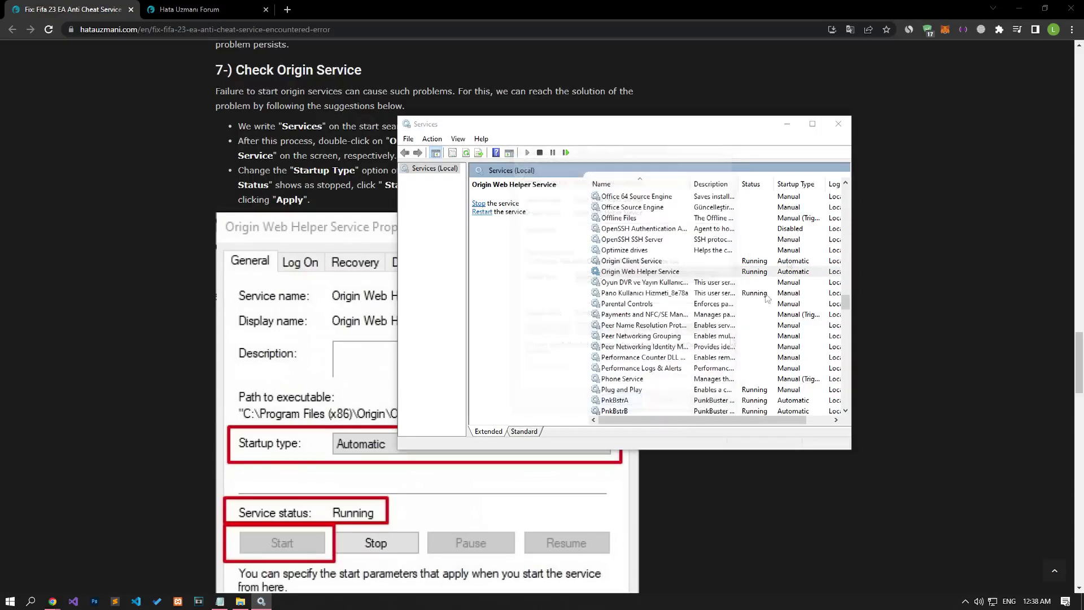
# Close the Services window after dismissing the open-dialogs error
pyautogui.click(838, 124)
pyautogui.click(629, 329)
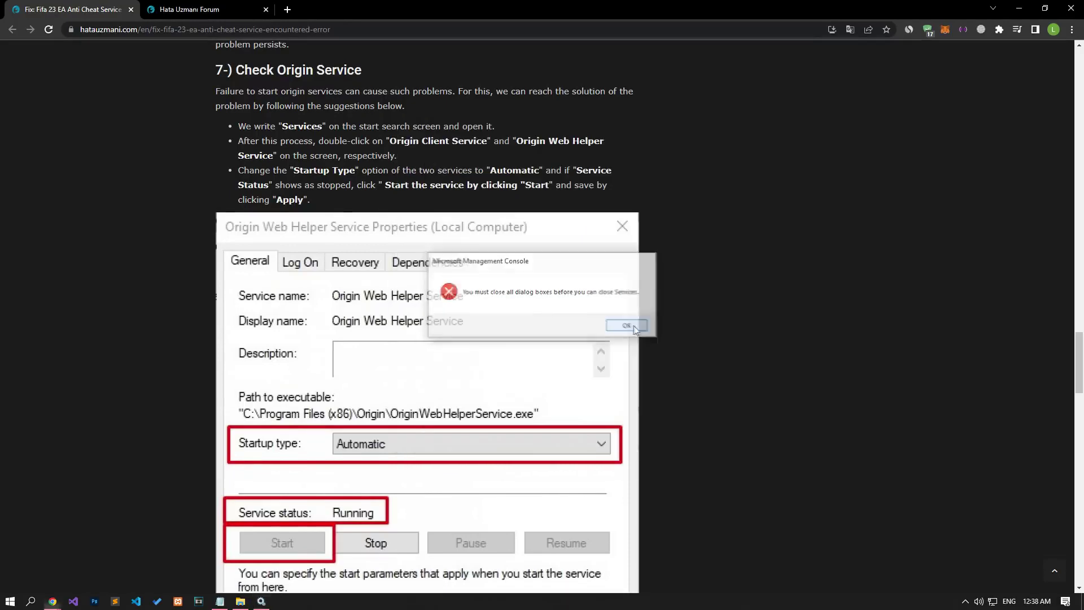
pyautogui.click(261, 600)
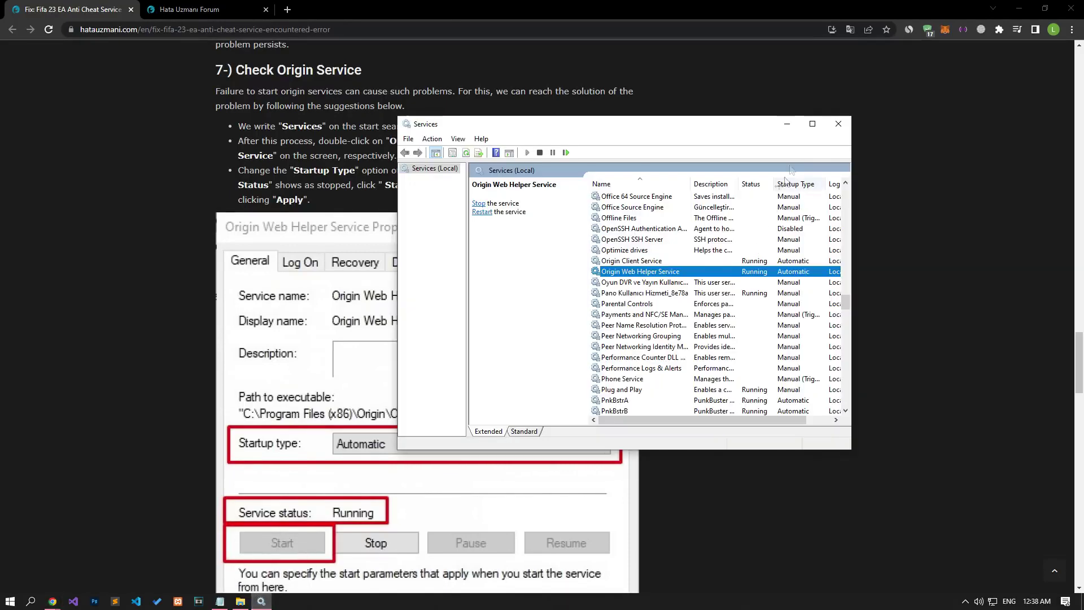
pyautogui.click(819, 123)
pyautogui.click(1070, 6)
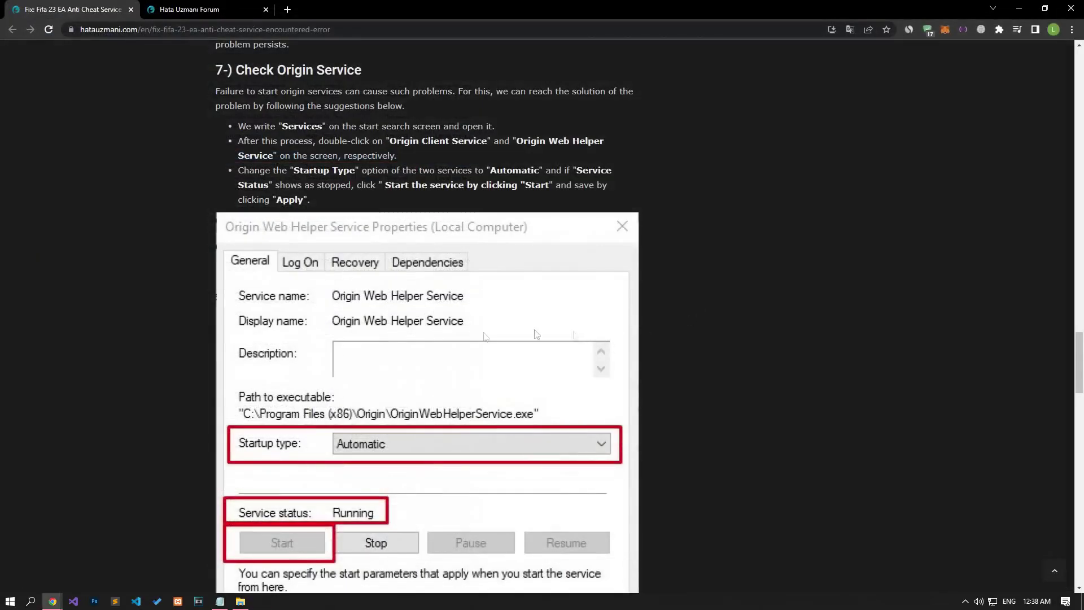
# Launch Command Prompt as administrator via the cmd search
pyautogui.scroll(-8, 226, 330)
pyautogui.scroll(-4, 226, 333)
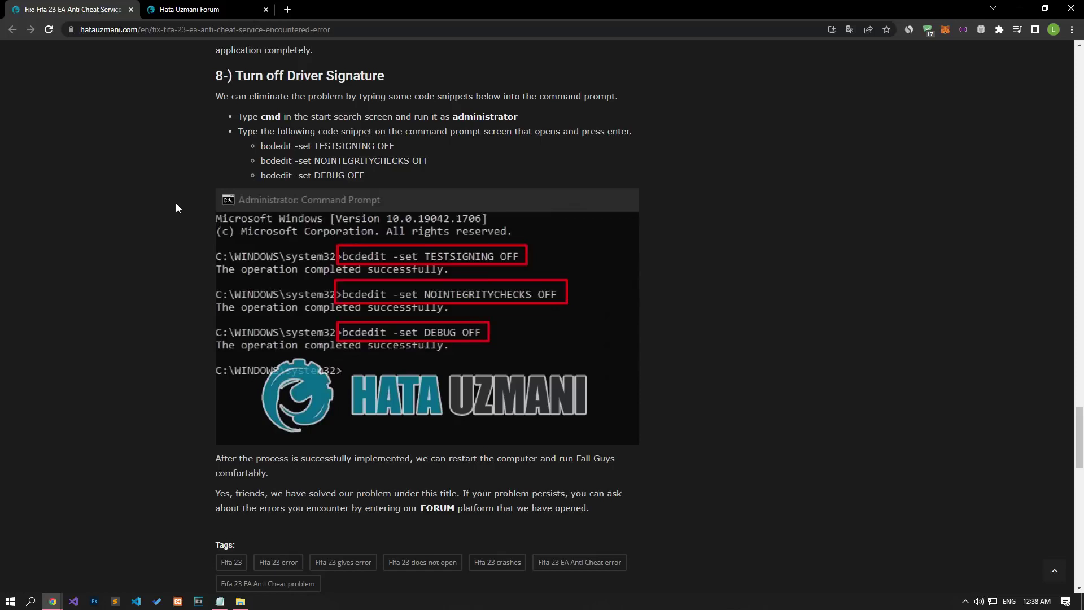
pyautogui.click(10, 600)
pyautogui.write('cmd')
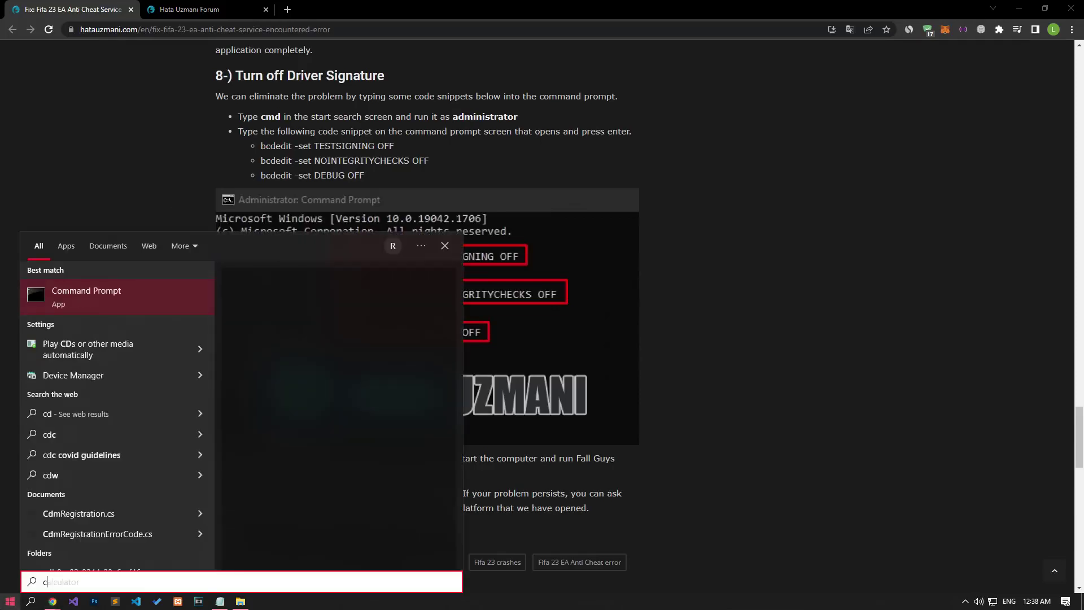
pyautogui.rightClick(88, 293)
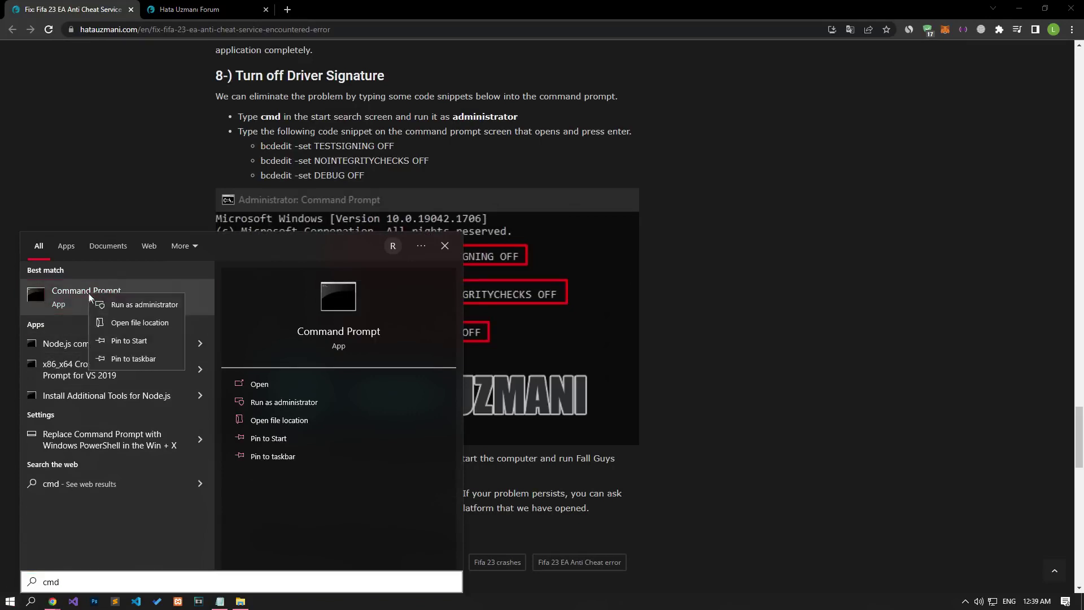
pyautogui.click(123, 302)
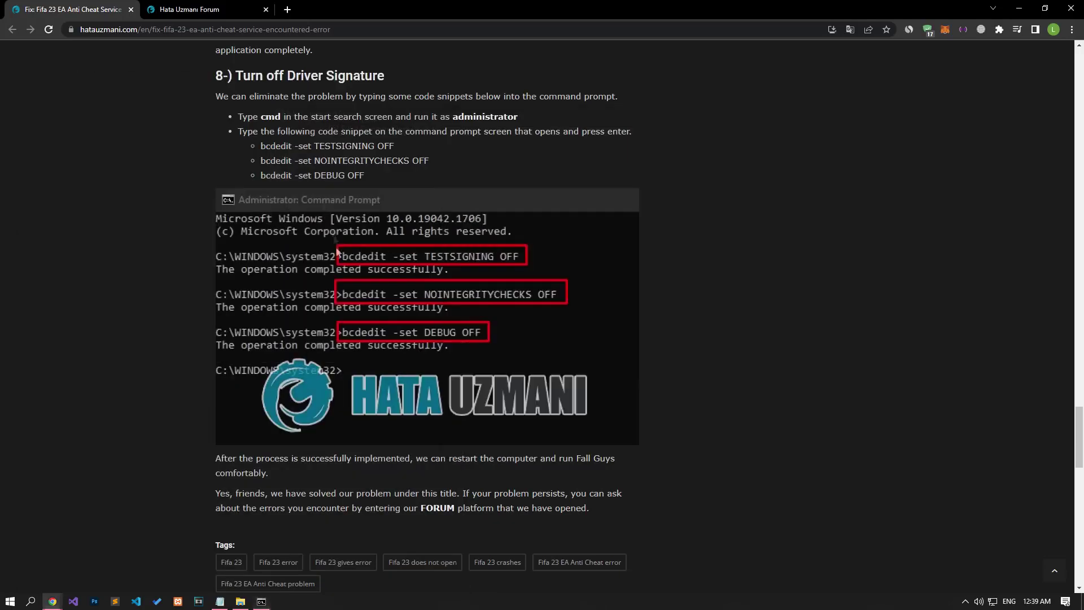
# Run bcdedit -set TESTSIGNING OFF and NOINTEGRITYCHECKS OFF, copied from the article
pyautogui.tripleClick(356, 146)
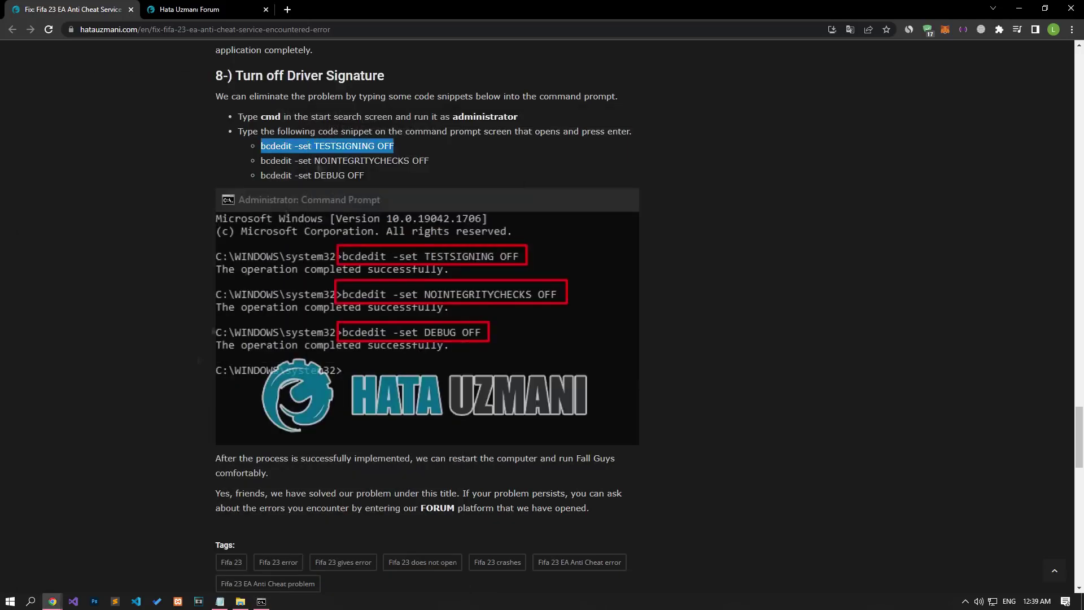
pyautogui.hotkey('ctrl', 'c')
pyautogui.hotkey('alt', 'Tab')
pyautogui.hotkey('ctrl', 'v')
pyautogui.press('Return')
pyautogui.hotkey('alt', 'Tab')
pyautogui.moveTo(429, 160); pyautogui.dragTo(260, 160)
pyautogui.hotkey('alt', 'Tab')
pyautogui.hotkey('ctrl', 'v')
pyautogui.press('Return')
# Run bcdedit -set DEBUG OFF, then close the Command Prompt
pyautogui.tripleClick(361, 176)
pyautogui.hotkey('ctrl', 'c')
pyautogui.hotkey('alt', 'Tab')
pyautogui.hotkey('ctrl', 'v')
pyautogui.press('Return')
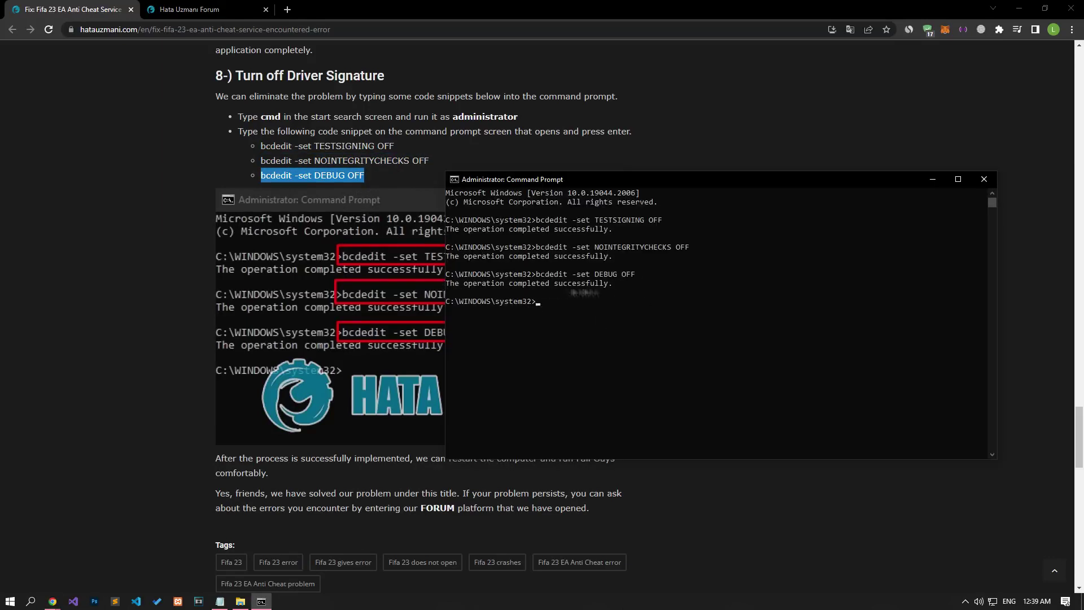
pyautogui.click(983, 179)
pyautogui.click(1, 475)
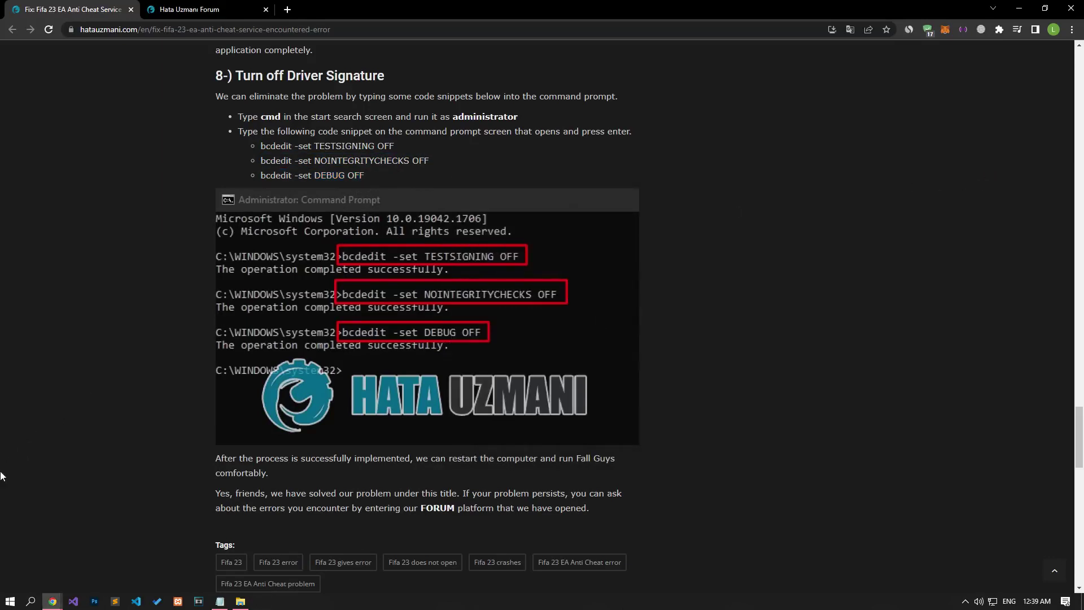
# Leave the Start power options without restarting, then start a new Hata Uzmanı Forum thread
pyautogui.click(10, 601)
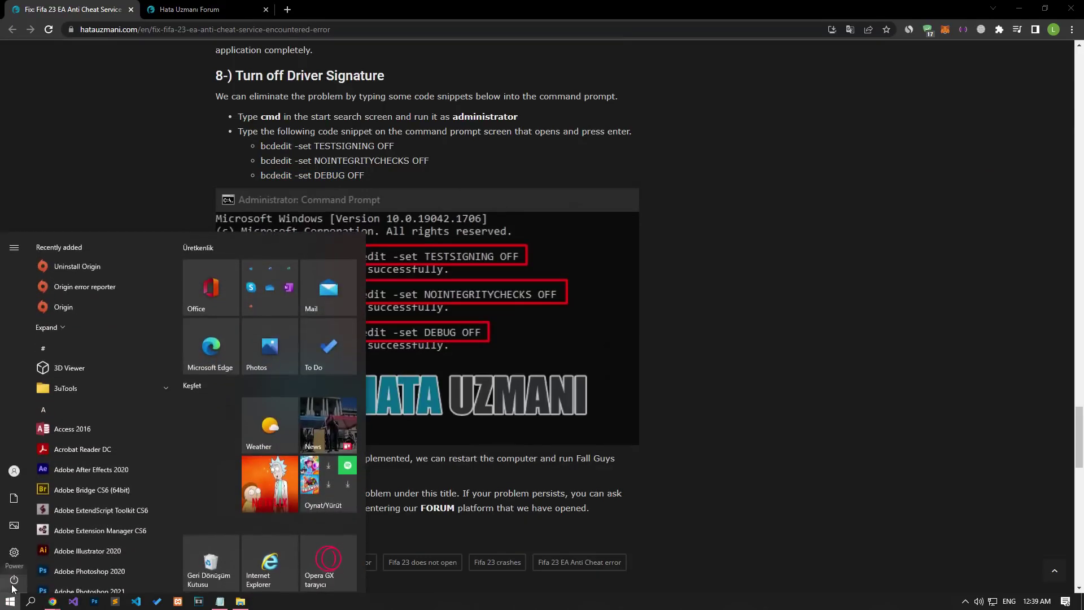
pyautogui.click(14, 579)
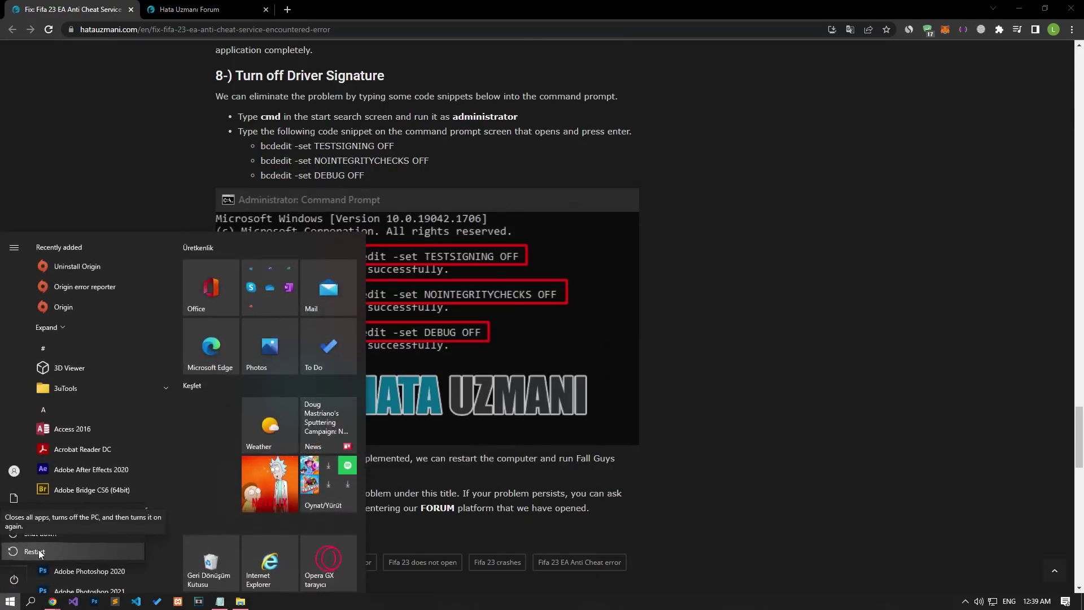
pyautogui.click(185, 165)
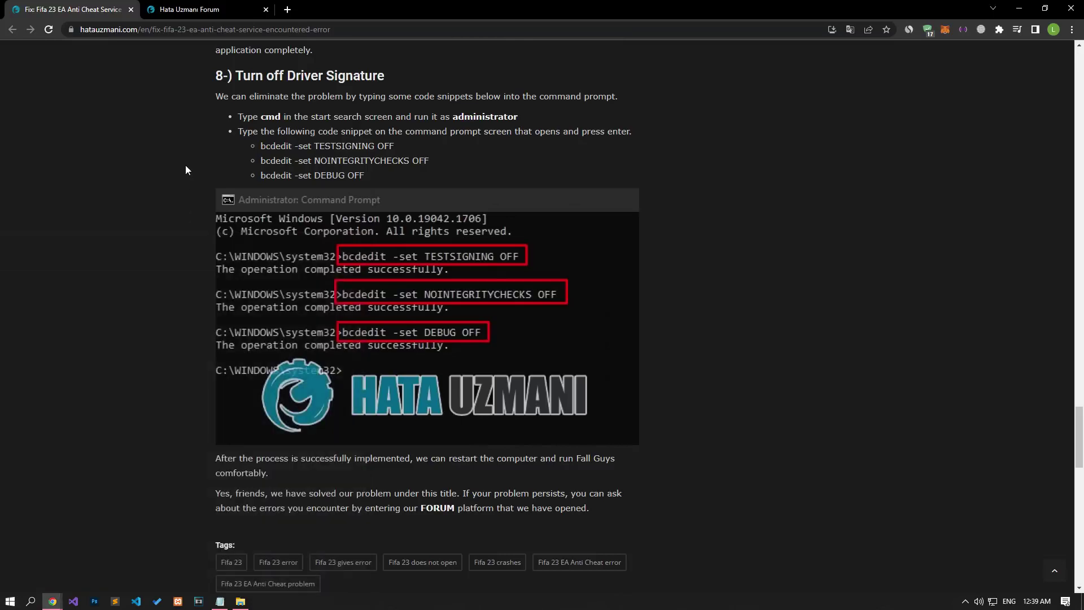
pyautogui.click(224, 7)
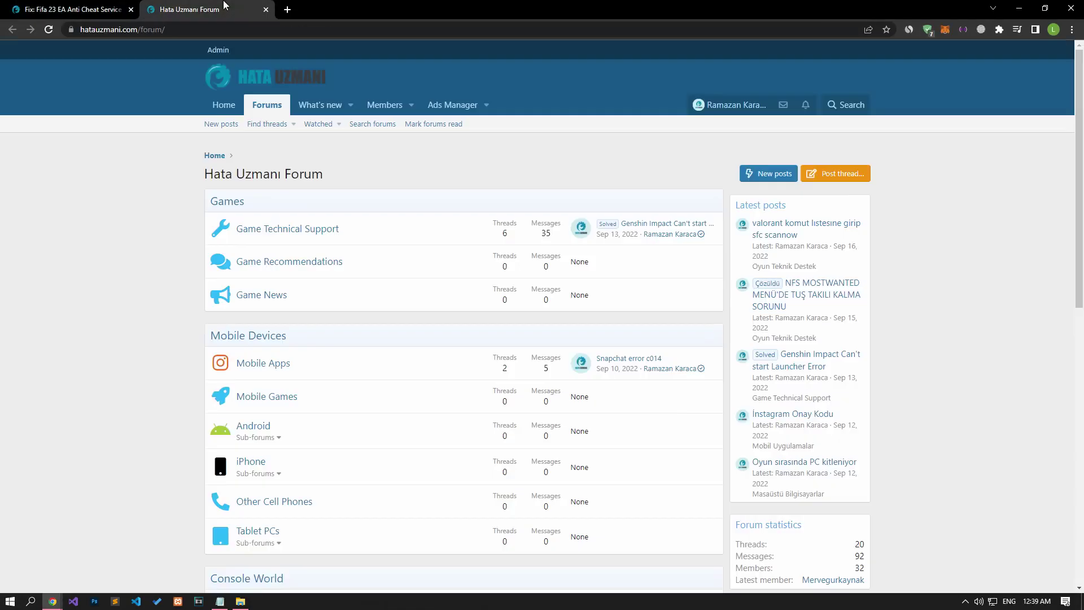
pyautogui.click(837, 176)
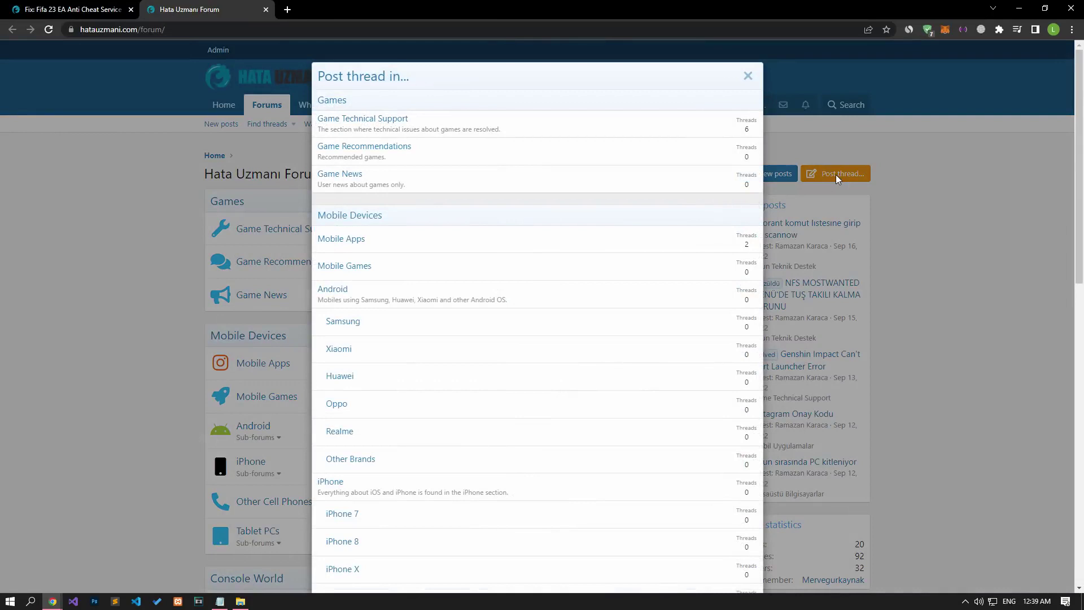